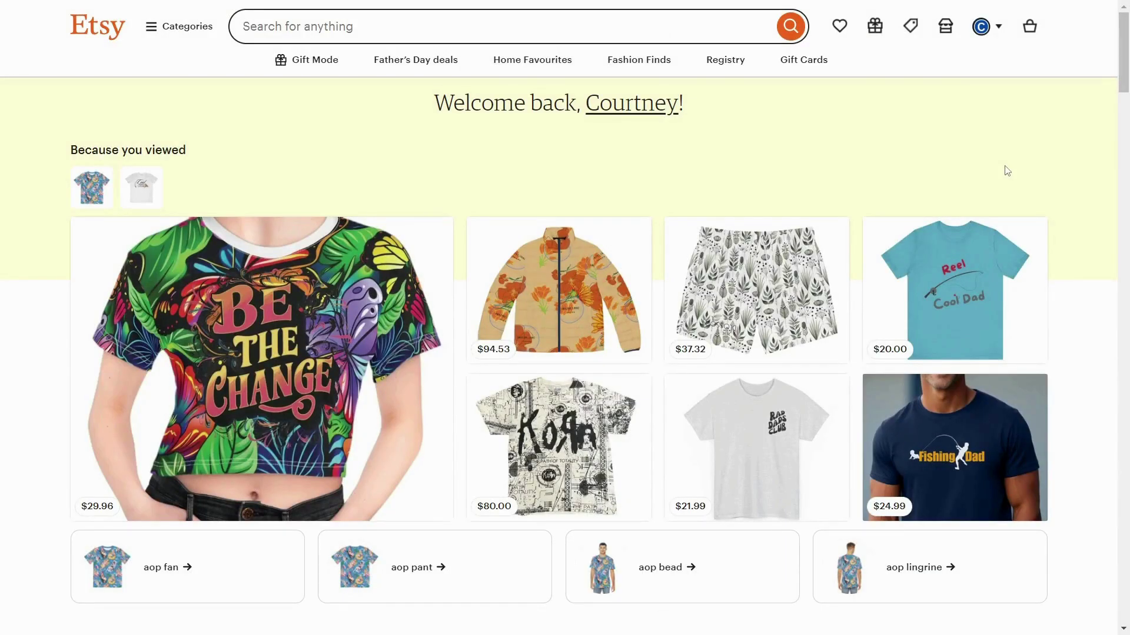
Open the shop's listings in Shop Manager and start adding a new listing.
{"action": "left_click", "coordinate": [945, 30]}
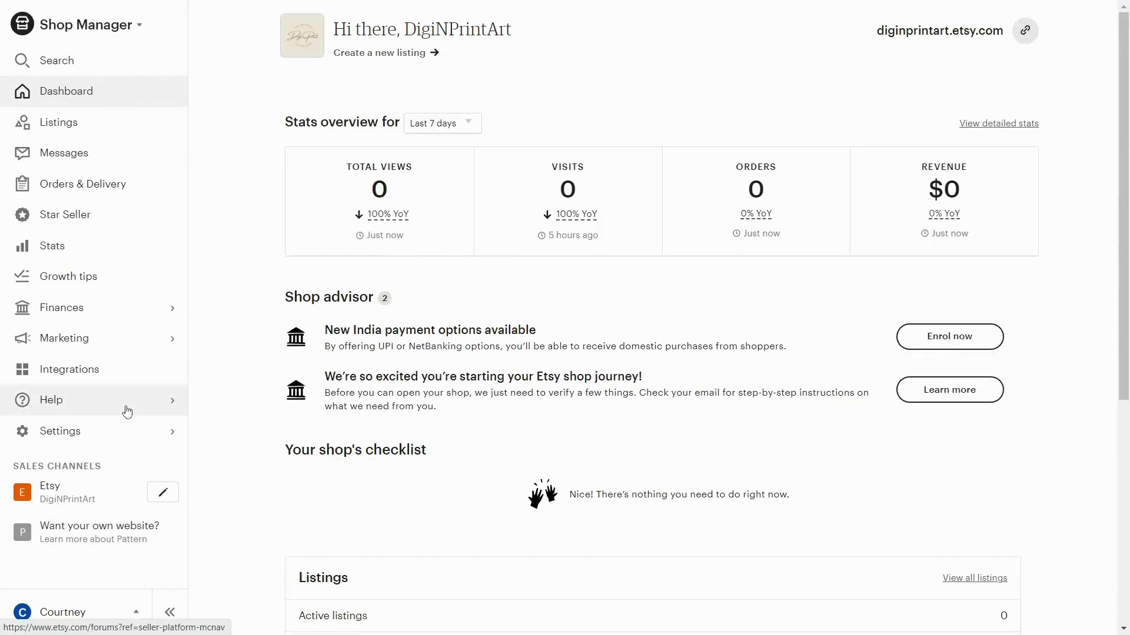
{"action": "left_click", "coordinate": [82, 129]}
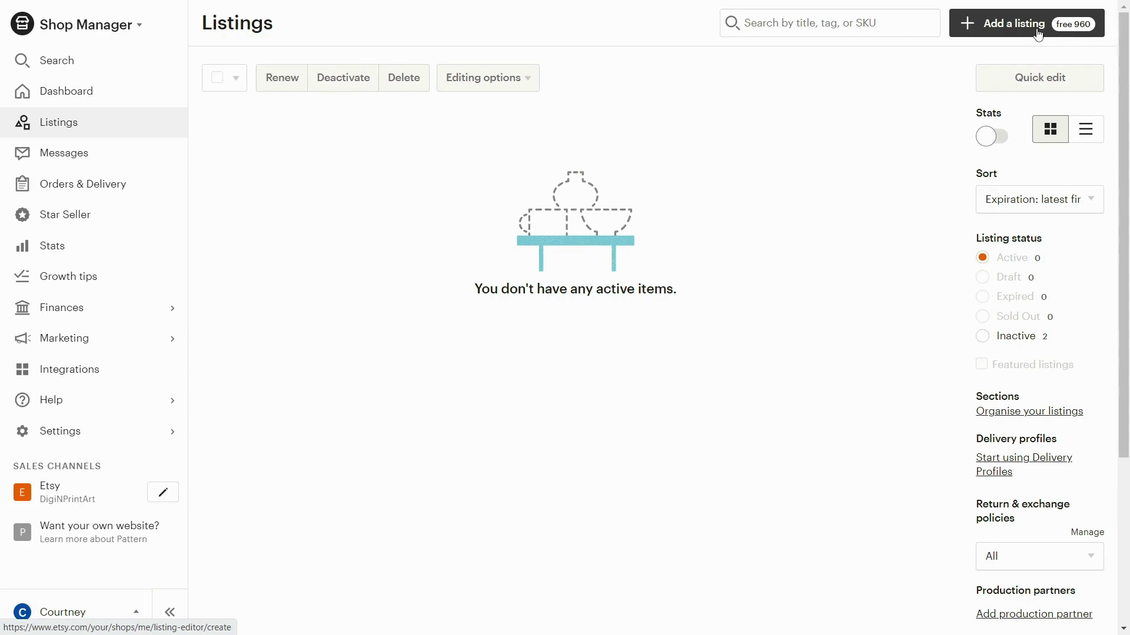
{"action": "left_click", "coordinate": [1066, 28]}
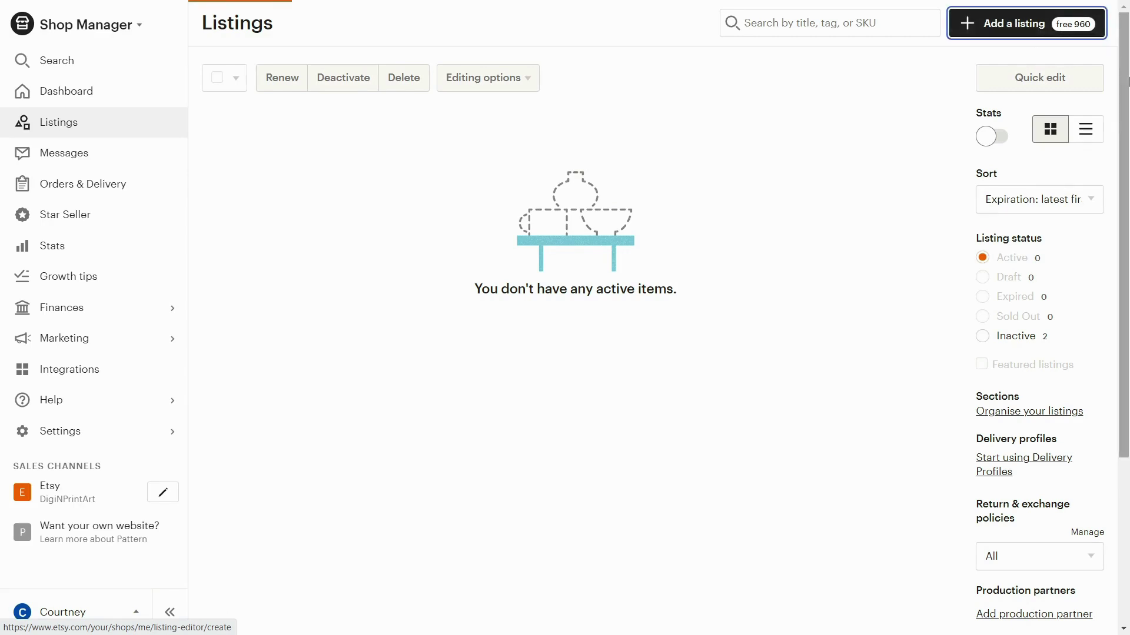
Set the new item's type to Digital files and its maker to "I did".
{"action": "scroll", "coordinate": [1128, 83], "scroll_direction": "down", "scroll_amount": 1}
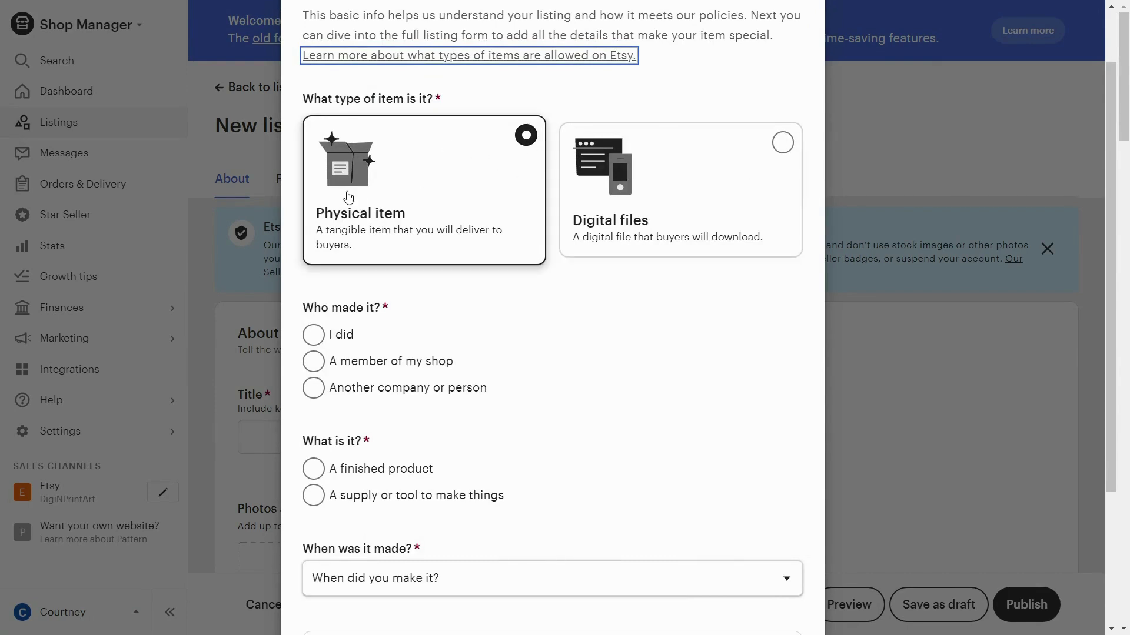
{"action": "left_click", "coordinate": [781, 144]}
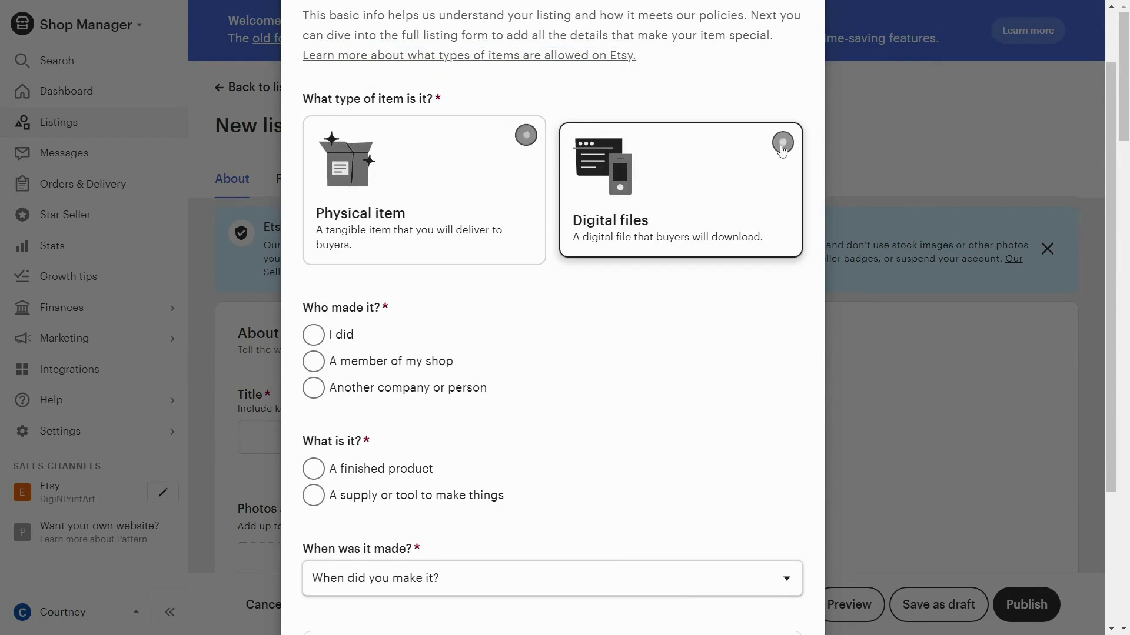
{"action": "scroll", "coordinate": [673, 357], "scroll_direction": "down", "scroll_amount": 1}
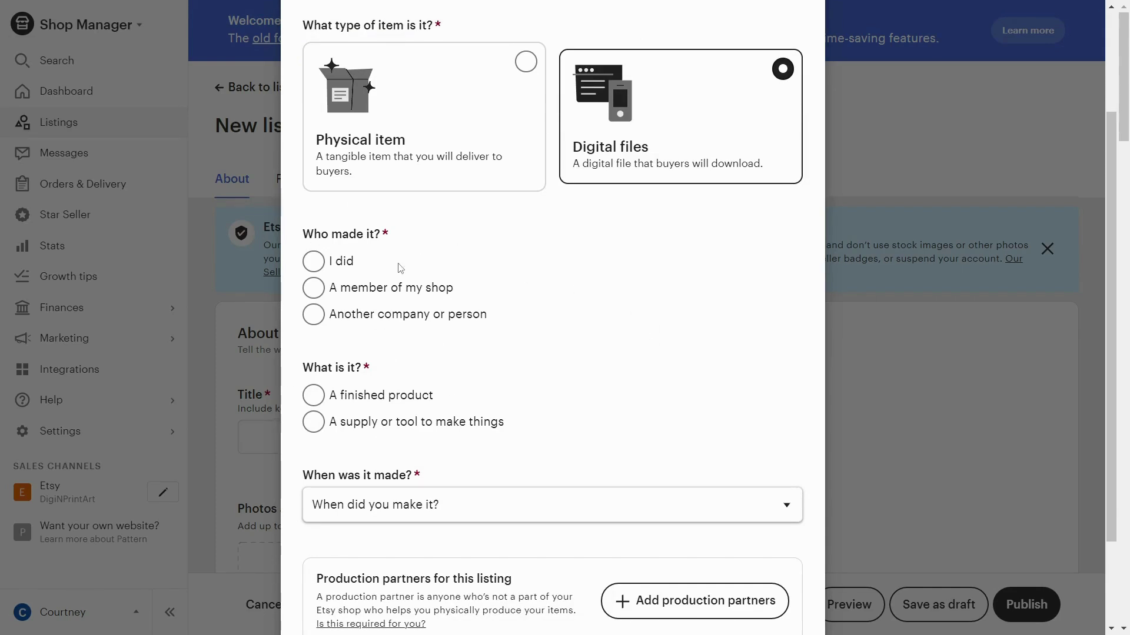
{"action": "left_click", "coordinate": [314, 261]}
Describe the item as a finished product made in 2020 - 2024 and continue to the full listing form.
{"action": "scroll", "coordinate": [320, 266], "scroll_direction": "down", "scroll_amount": 1}
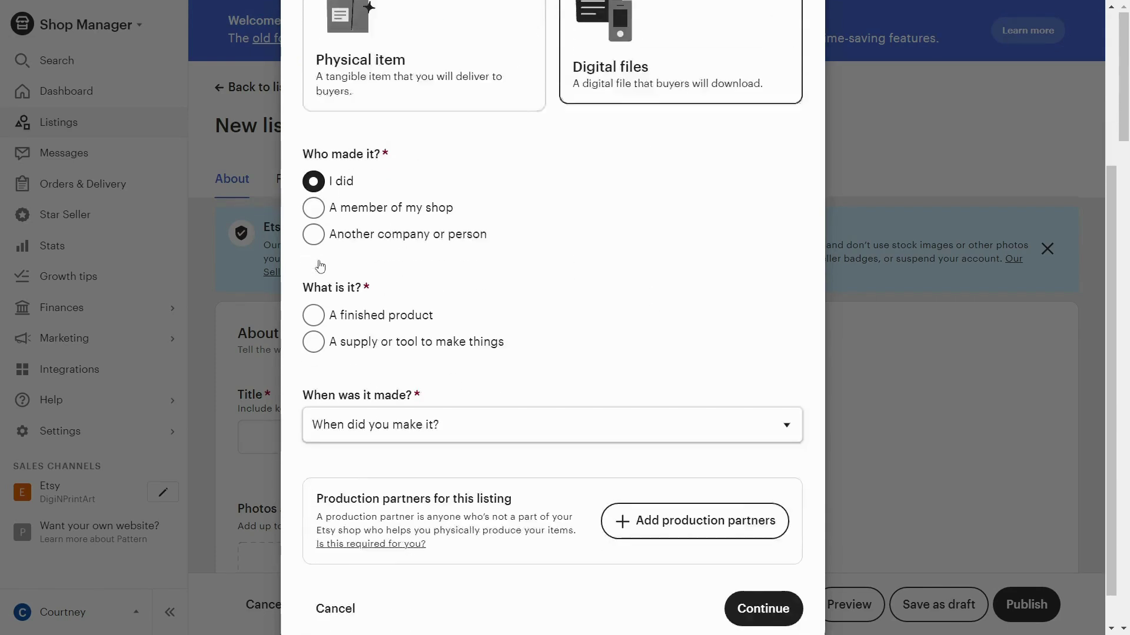
{"action": "scroll", "coordinate": [320, 266], "scroll_direction": "down", "scroll_amount": 1}
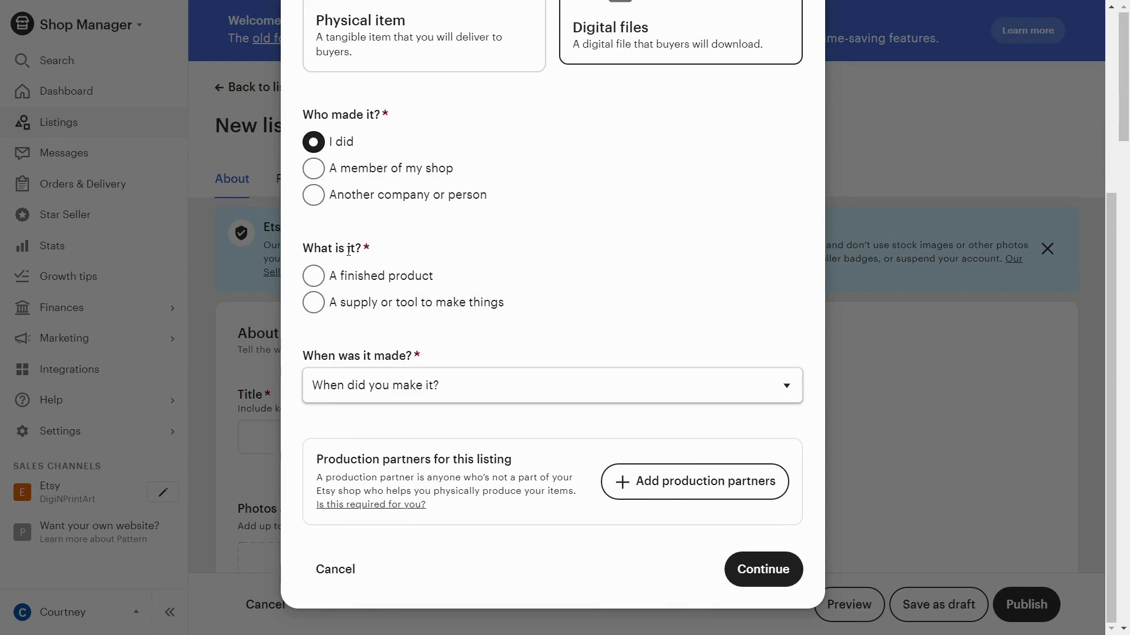
{"action": "left_click", "coordinate": [313, 276]}
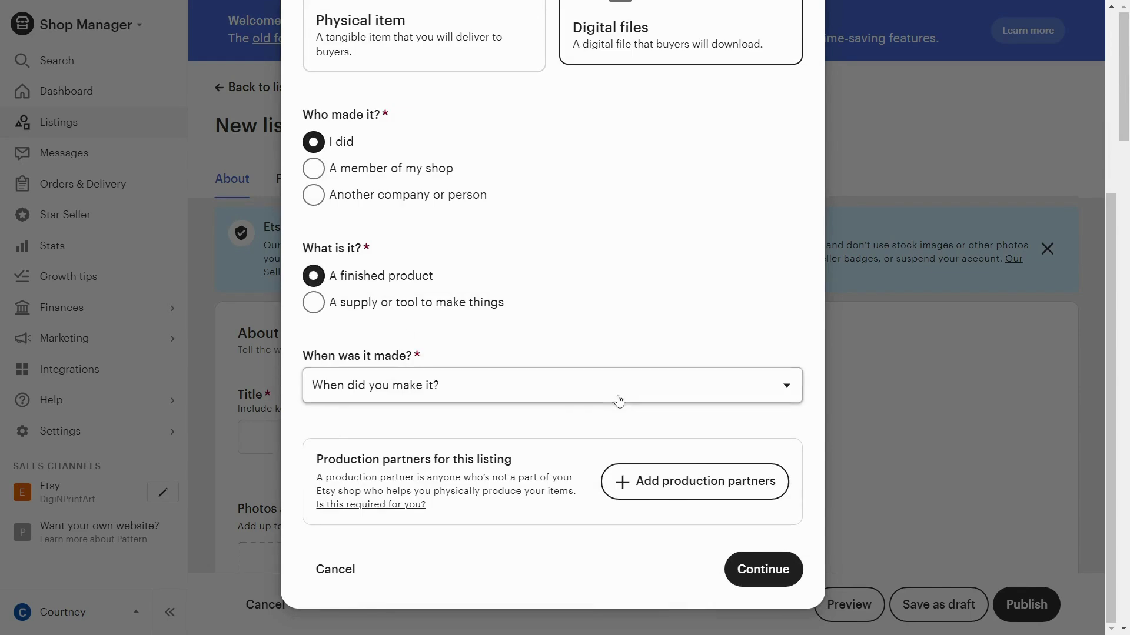
{"action": "left_click", "coordinate": [516, 386]}
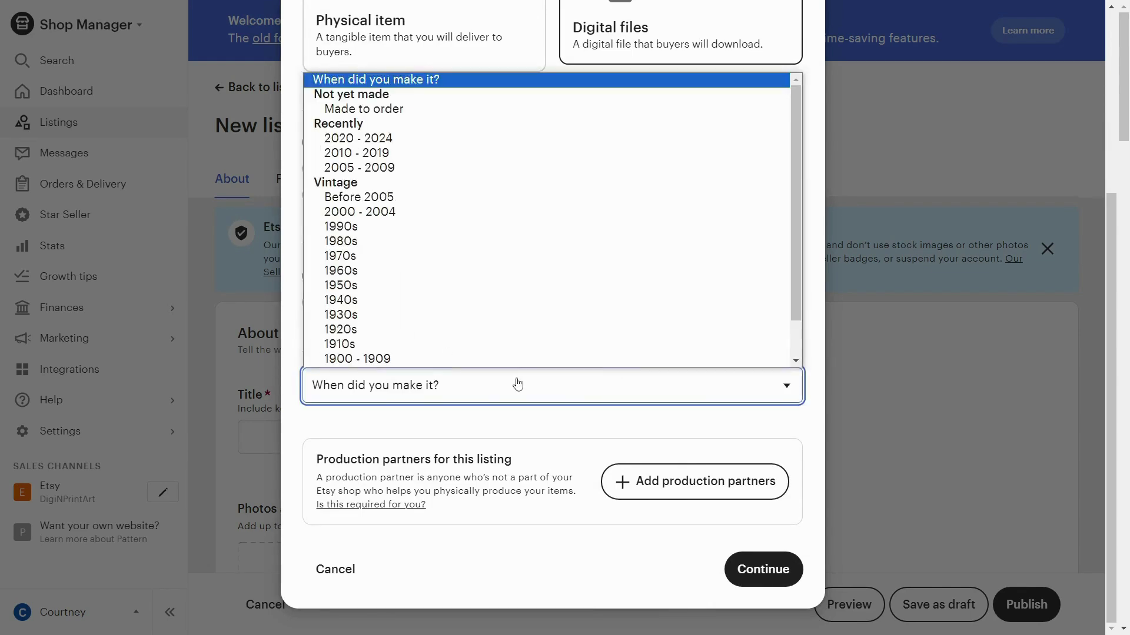
{"action": "left_click", "coordinate": [450, 140]}
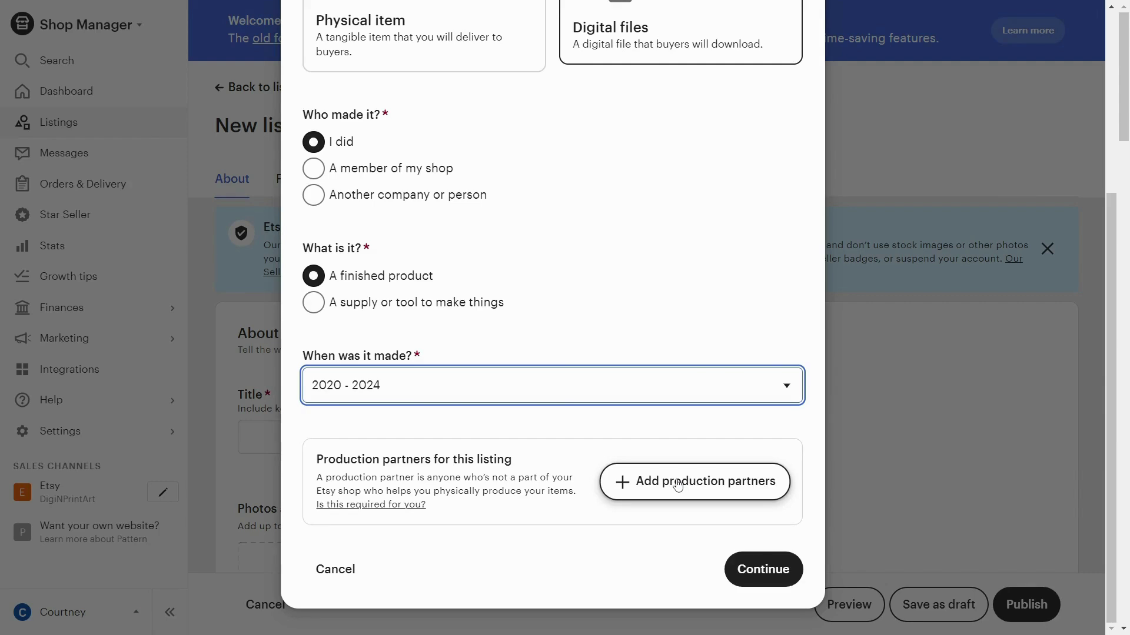
{"action": "left_click", "coordinate": [772, 580]}
Review the keyword guidance for the new listing's title.
{"action": "scroll", "coordinate": [923, 447], "scroll_direction": "down", "scroll_amount": 1}
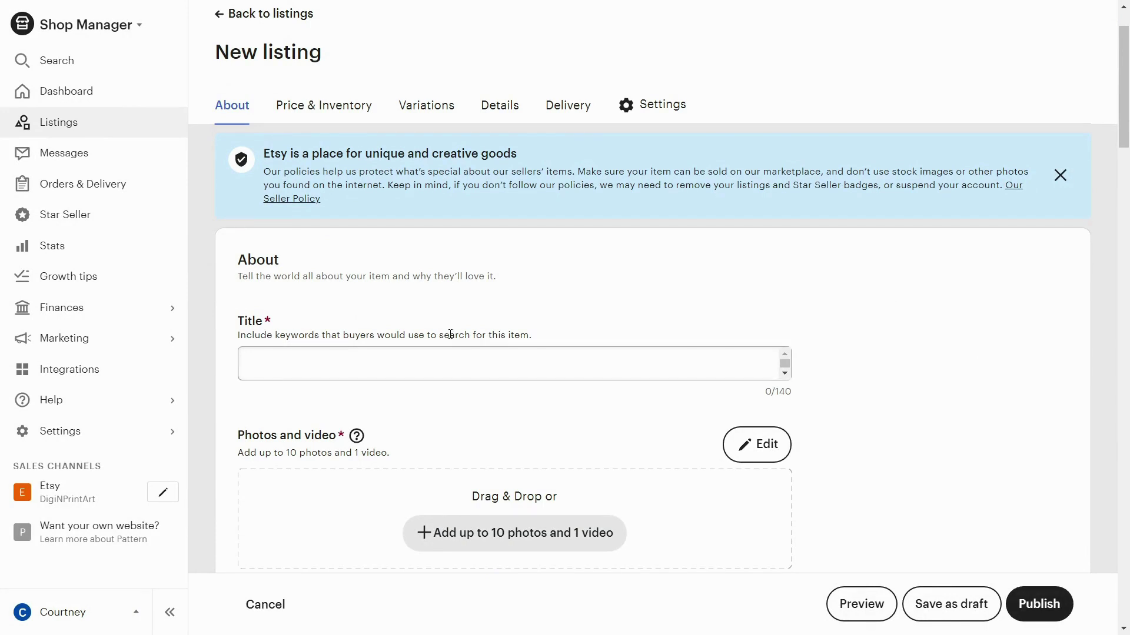
{"action": "scroll", "coordinate": [436, 330], "scroll_direction": "down", "scroll_amount": 1}
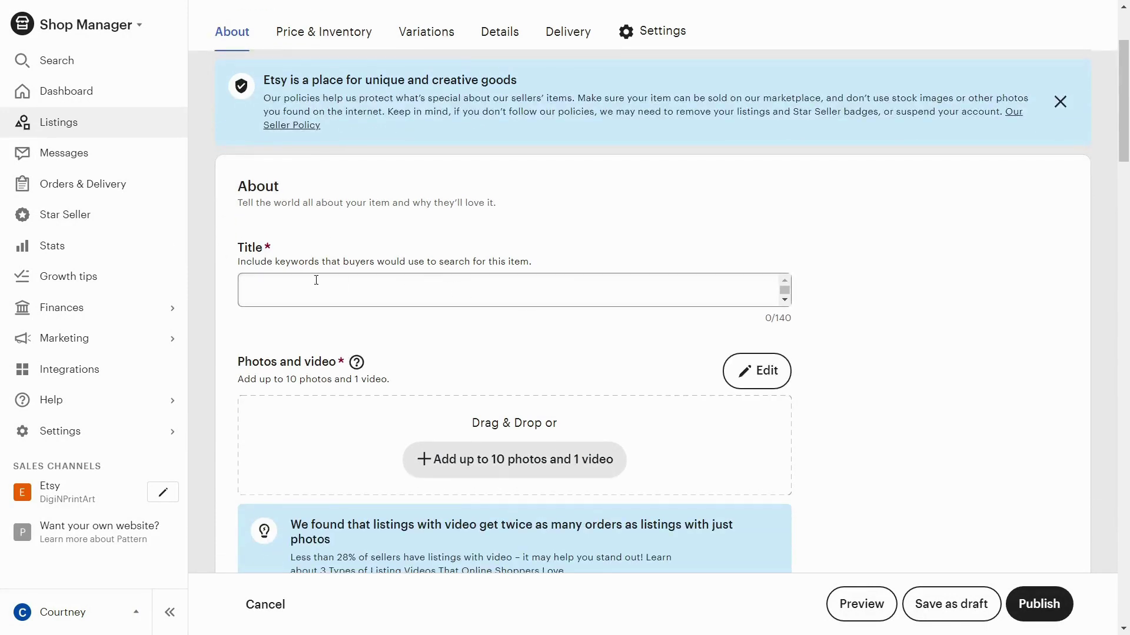
{"action": "left_click_drag", "start_coordinate": [238, 264], "coordinate": [531, 275]}
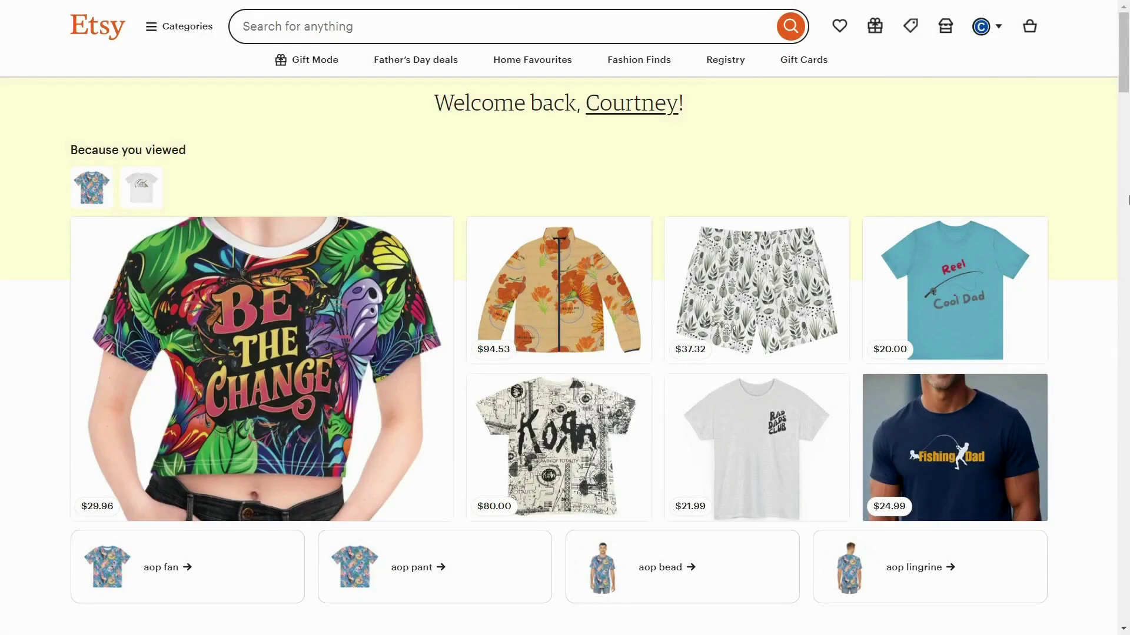
Search the marketplace for "wall art prints" and limit the results to digital downloads.
{"action": "left_click", "coordinate": [356, 24]}
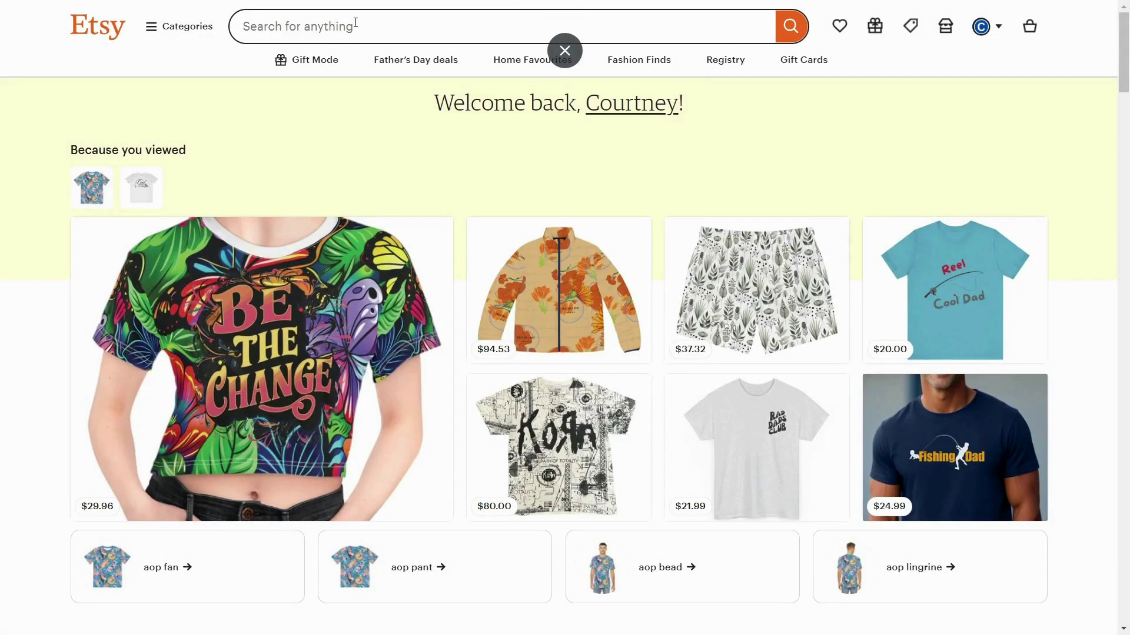
{"action": "type", "text": "wall art pr"}
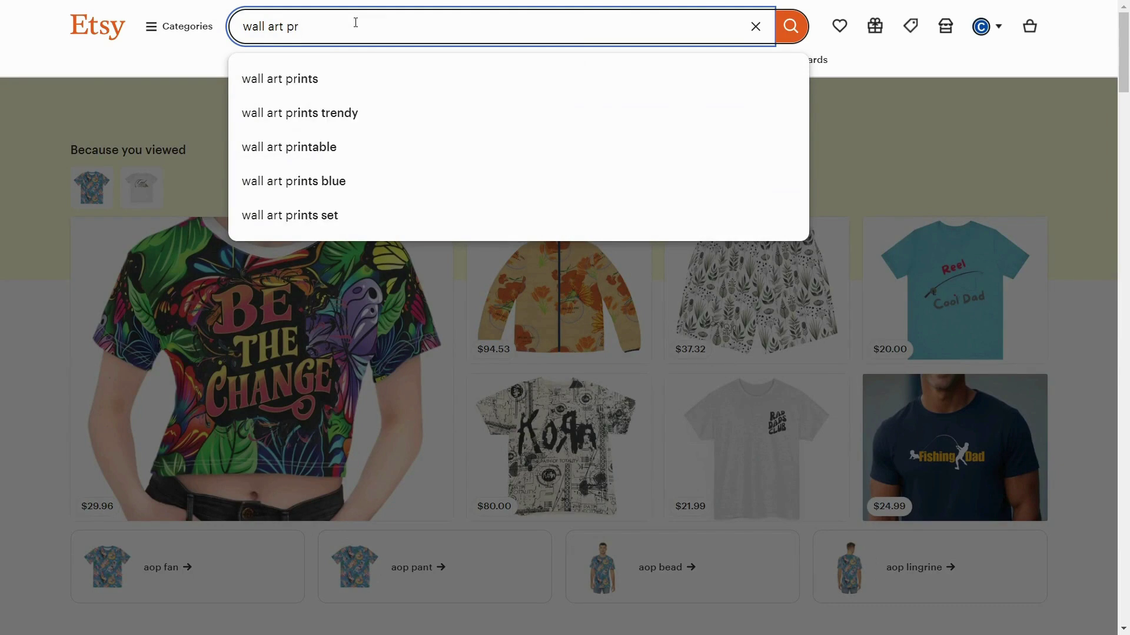
{"action": "left_click", "coordinate": [404, 94]}
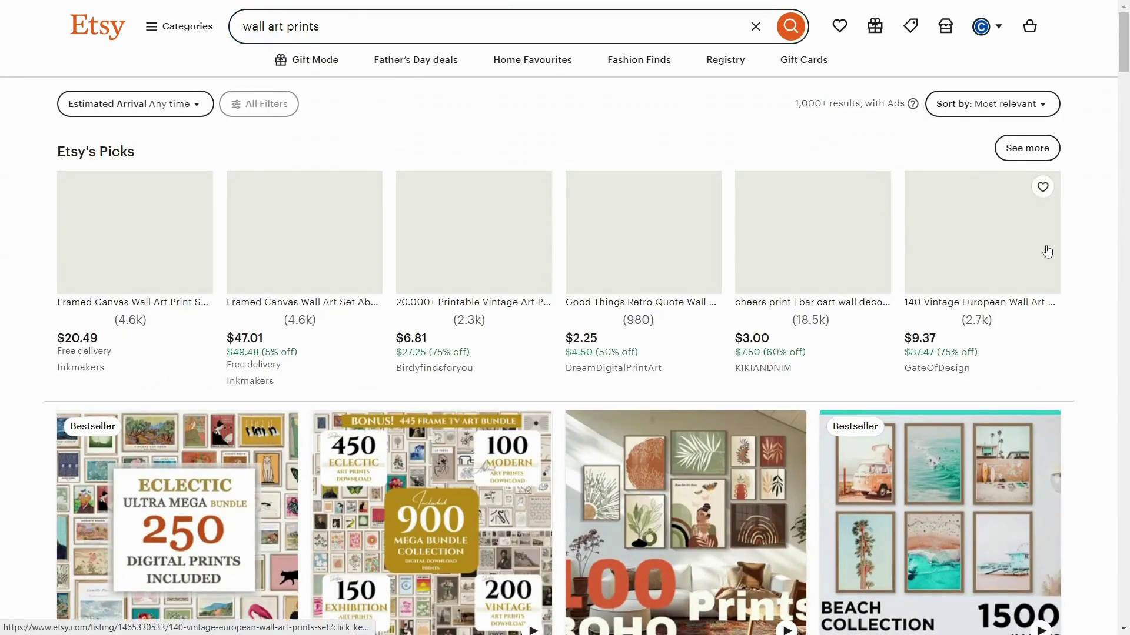
{"action": "left_click", "coordinate": [259, 104]}
{"action": "scroll", "coordinate": [274, 107], "scroll_direction": "down", "scroll_amount": 1}
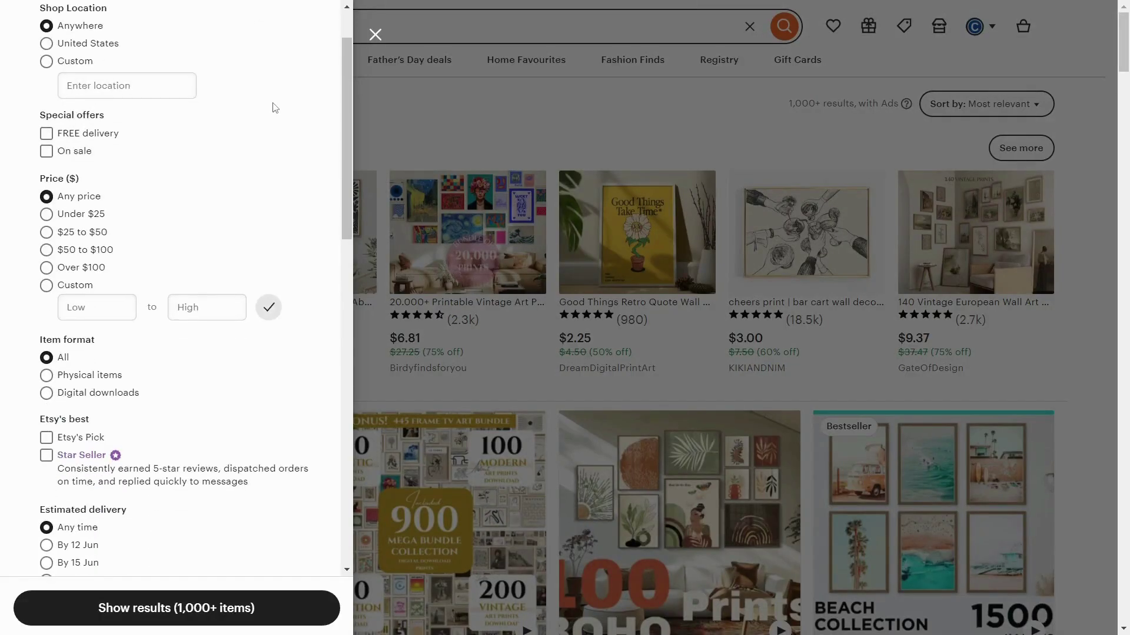
{"action": "scroll", "coordinate": [274, 108], "scroll_direction": "down", "scroll_amount": 4}
{"action": "left_click", "coordinate": [47, 174]}
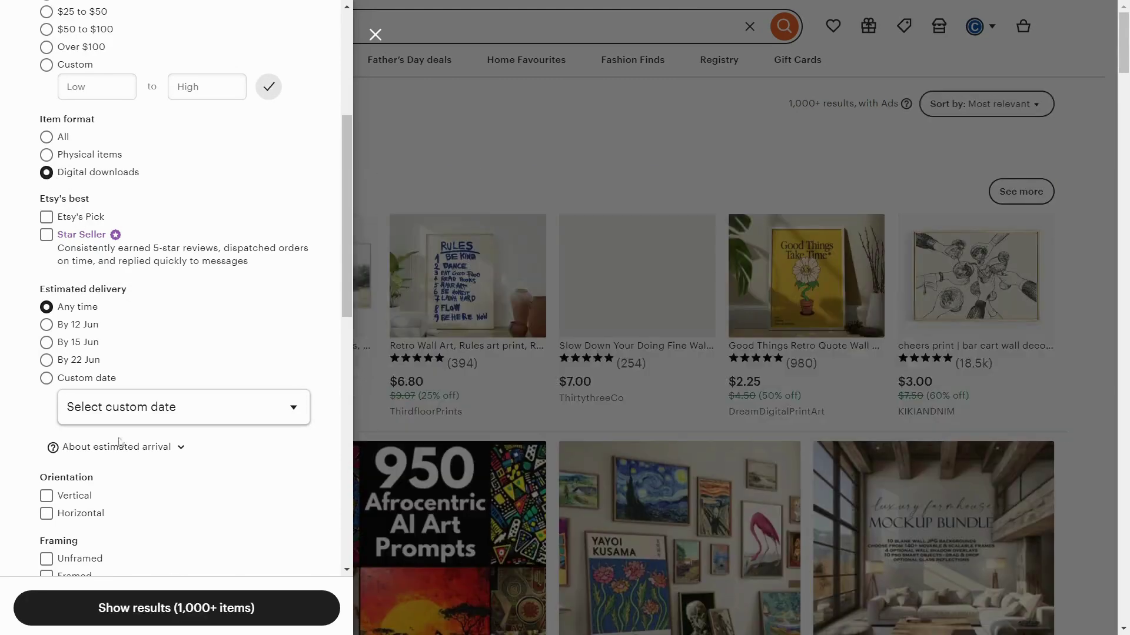
{"action": "left_click", "coordinate": [173, 608]}
Open the Boho Abstract Flowers Print Set of 3 from the results and examine the wording of its title.
{"action": "scroll", "coordinate": [797, 363], "scroll_direction": "down", "scroll_amount": 8}
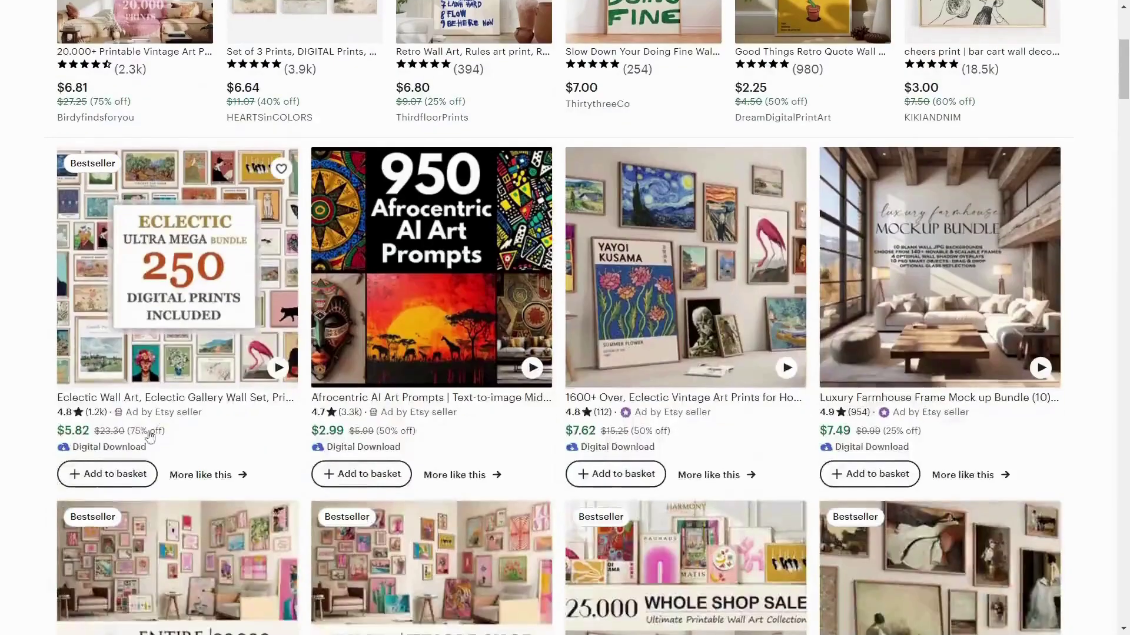
{"action": "scroll", "coordinate": [797, 363], "scroll_direction": "down", "scroll_amount": 6}
{"action": "scroll", "coordinate": [943, 336], "scroll_direction": "down", "scroll_amount": 1}
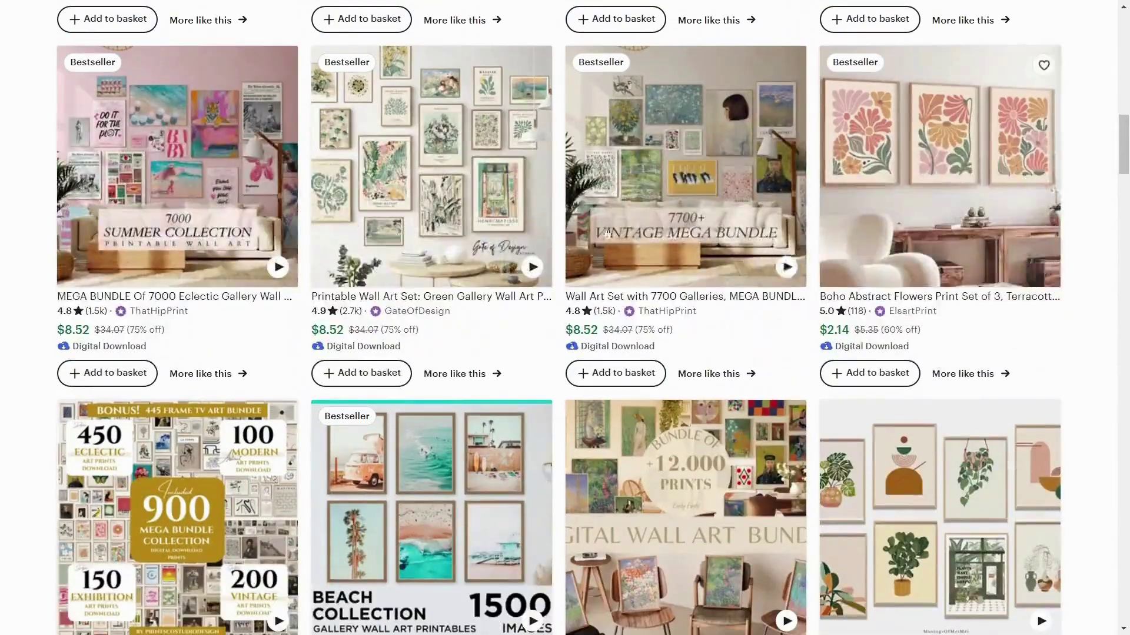
{"action": "left_click", "coordinate": [946, 307]}
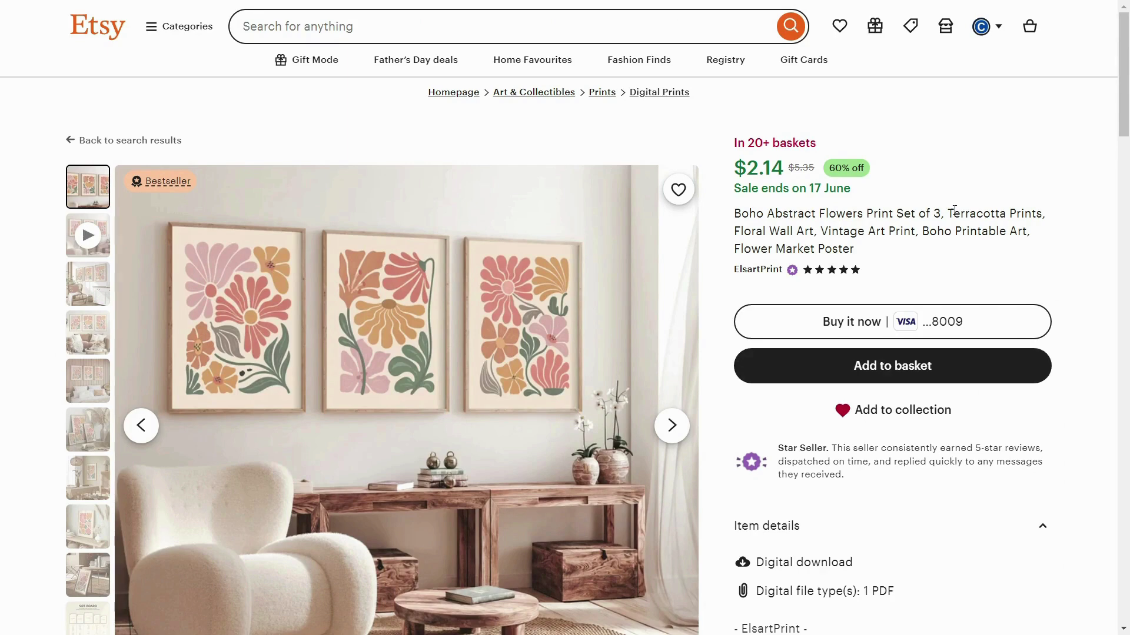
{"action": "left_click_drag", "start_coordinate": [960, 210], "coordinate": [1046, 251]}
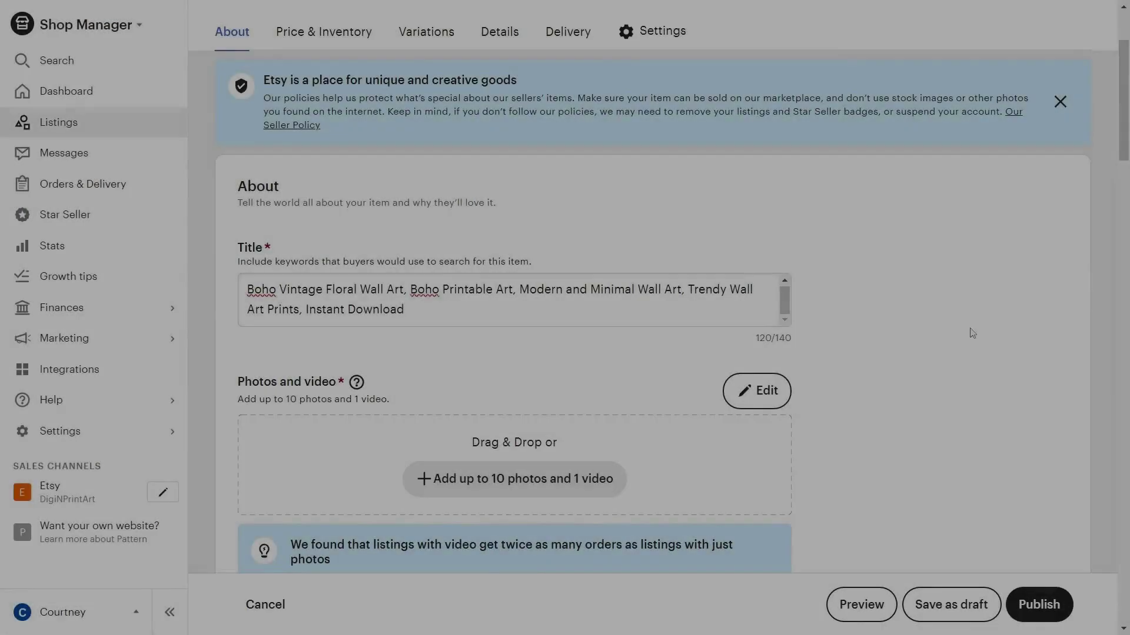
Move the size guide image from the primary photo slot to the fourth slot, making the three-frame mockup primary.
{"action": "scroll", "coordinate": [972, 333], "scroll_direction": "down", "scroll_amount": 5}
{"action": "scroll", "coordinate": [971, 331], "scroll_direction": "up", "scroll_amount": 3}
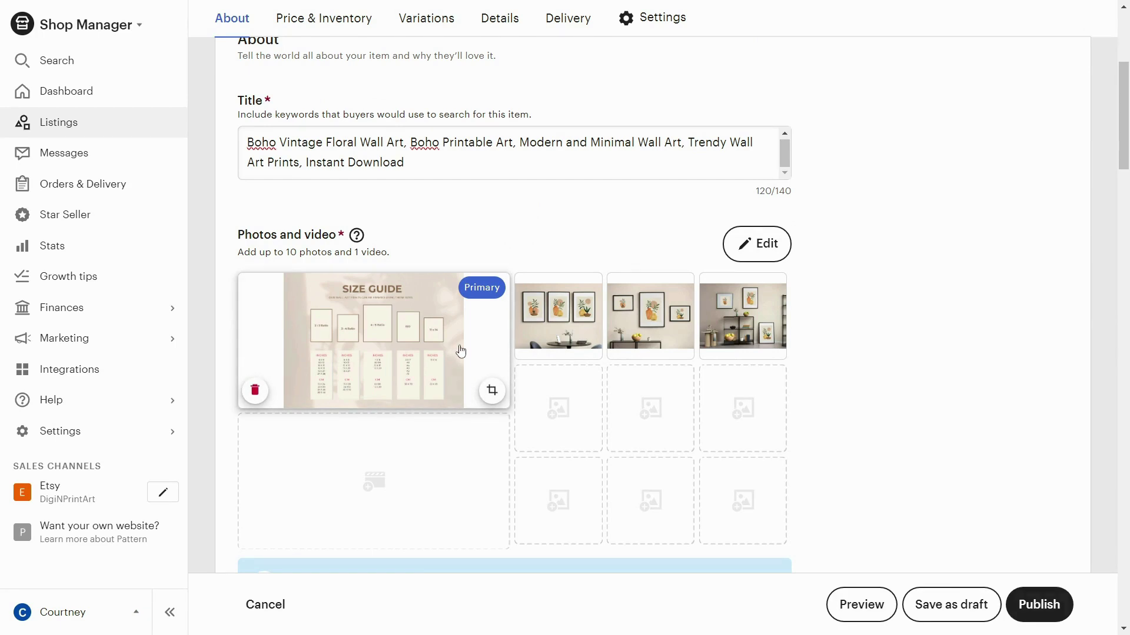
{"action": "left_click_drag", "start_coordinate": [460, 333], "coordinate": [740, 332]}
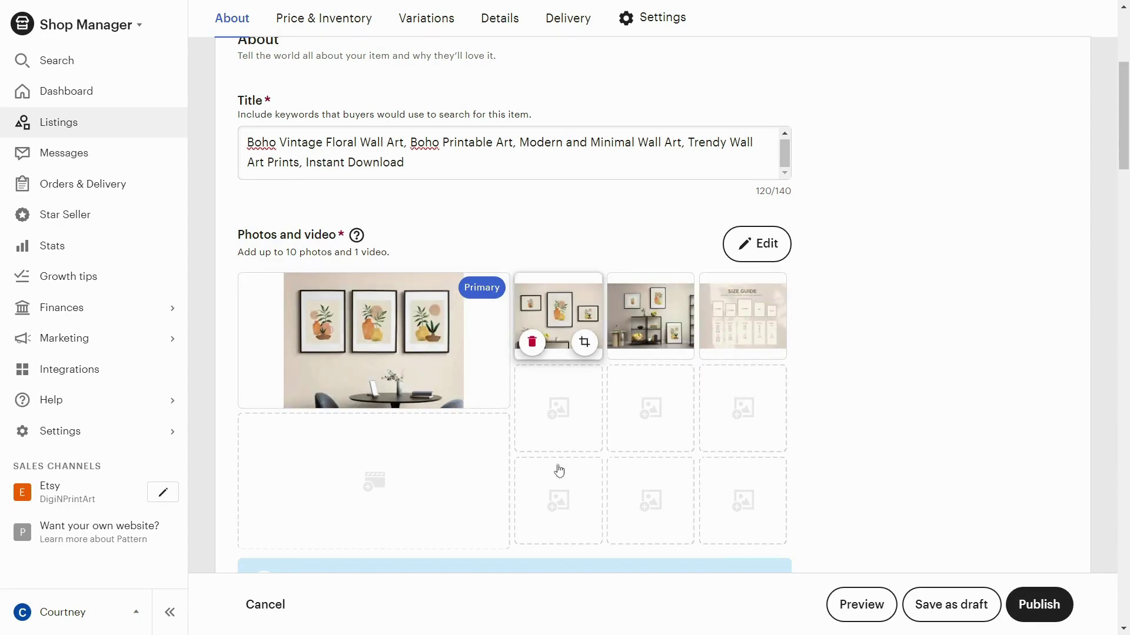
{"action": "left_click", "coordinate": [493, 391]}
{"action": "mouse_move", "coordinate": [542, 507]}
{"action": "left_mouse_down"}
{"action": "mouse_move", "coordinate": [552, 431]}
{"action": "mouse_move", "coordinate": [556, 501]}
{"action": "left_mouse_up"}
{"action": "left_click", "coordinate": [985, 495]}
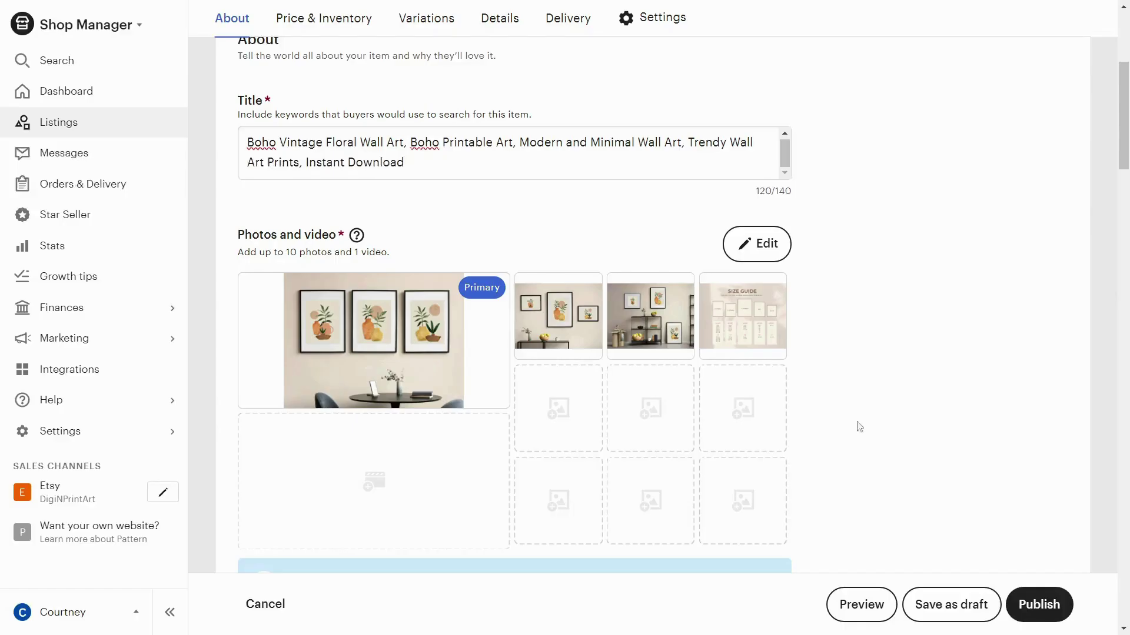
Give the primary photo the alt text "Boho Vintage Floral Wall Art, Boho Printable Art, Modern and Minimal Wall Art, Trendy Wall Art Prints, Instant Download" and apply it.
{"action": "left_click", "coordinate": [748, 247]}
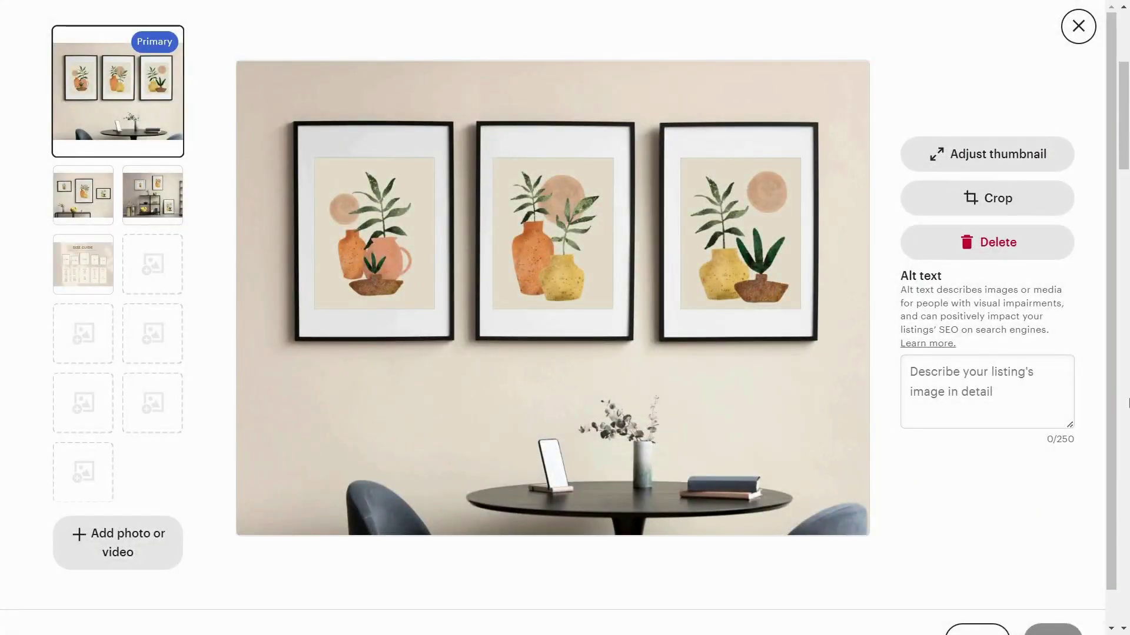
{"action": "left_click", "coordinate": [1030, 401]}
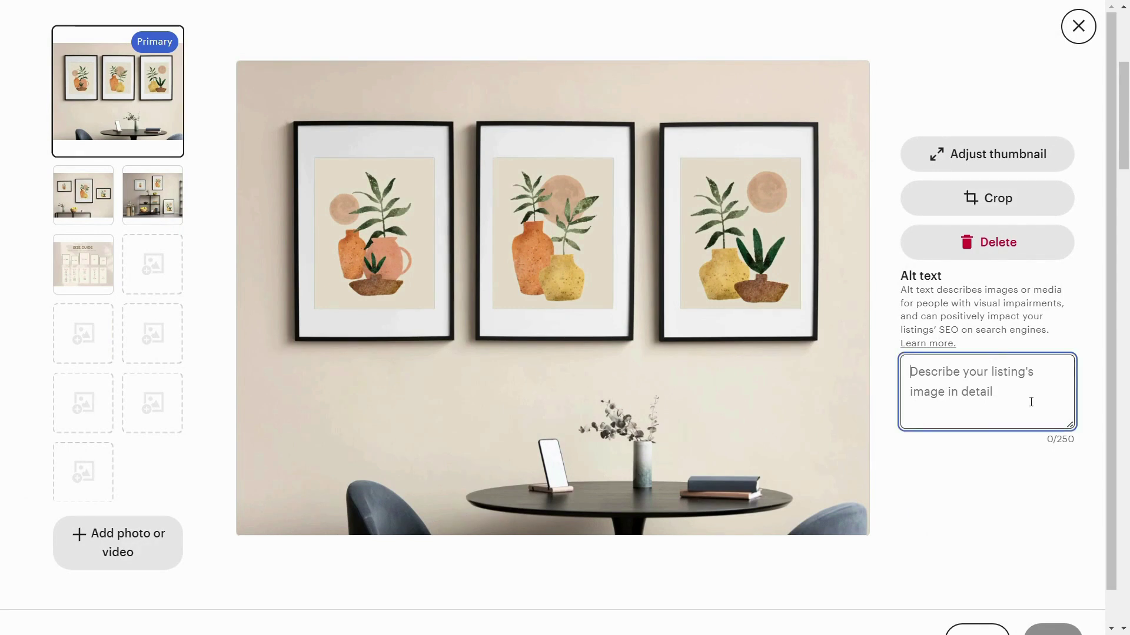
{"action": "type", "text": "Boho Vintage Floral Wall Art, Boho Printable Art, Modern and Minimal Wall Art, Trendy Wall Art Prints, Instant Download"}
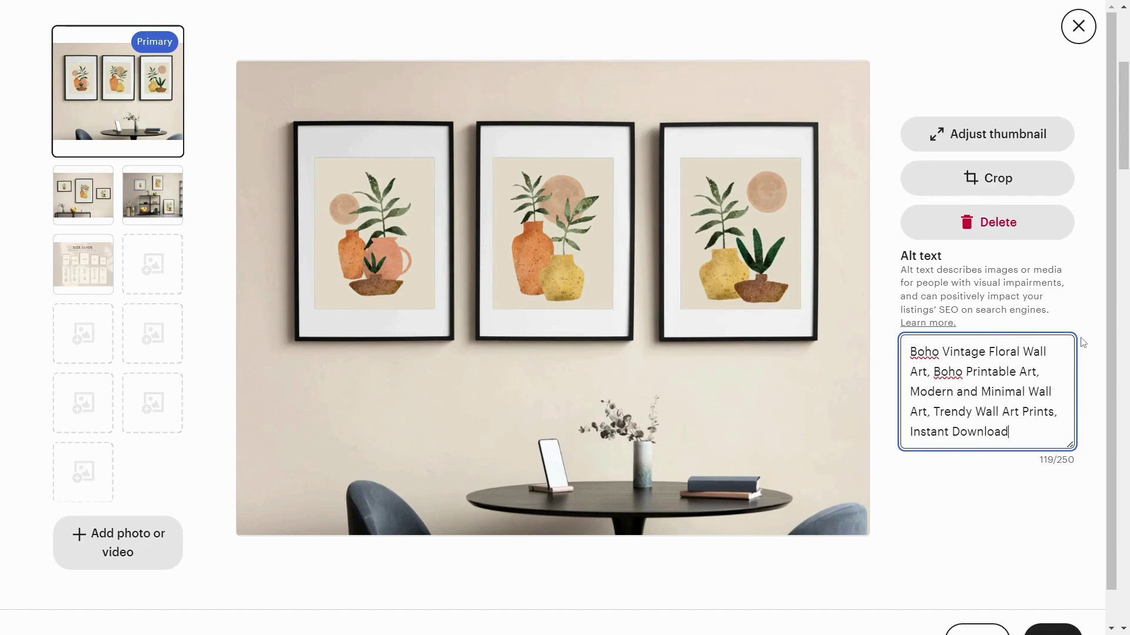
{"action": "scroll", "coordinate": [1083, 343], "scroll_direction": "down", "scroll_amount": 1}
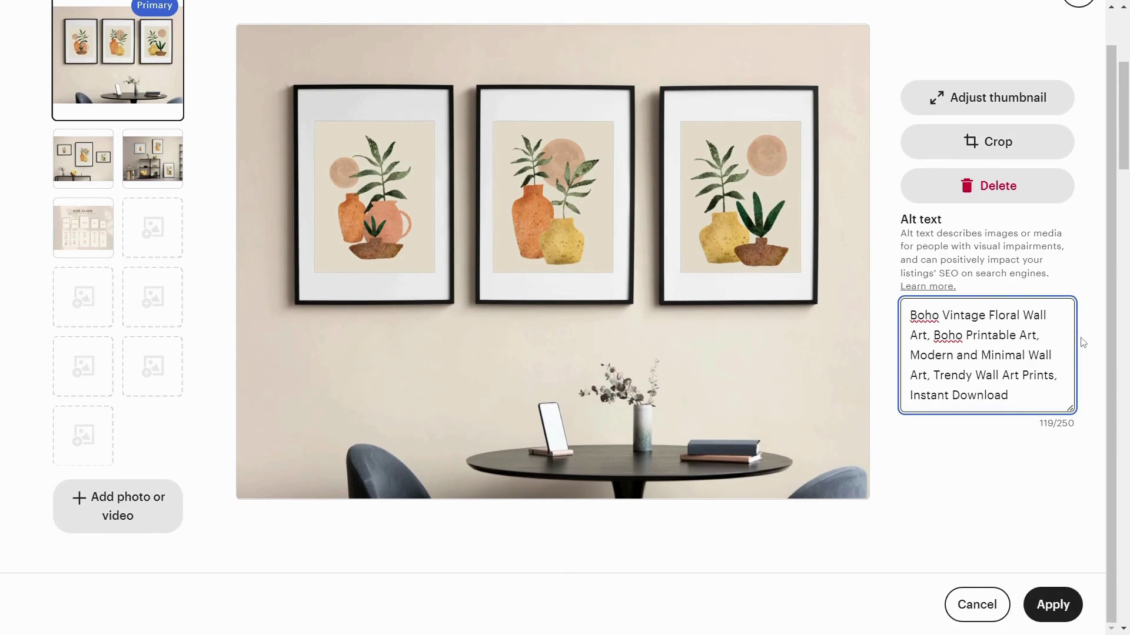
{"action": "left_click", "coordinate": [1046, 604]}
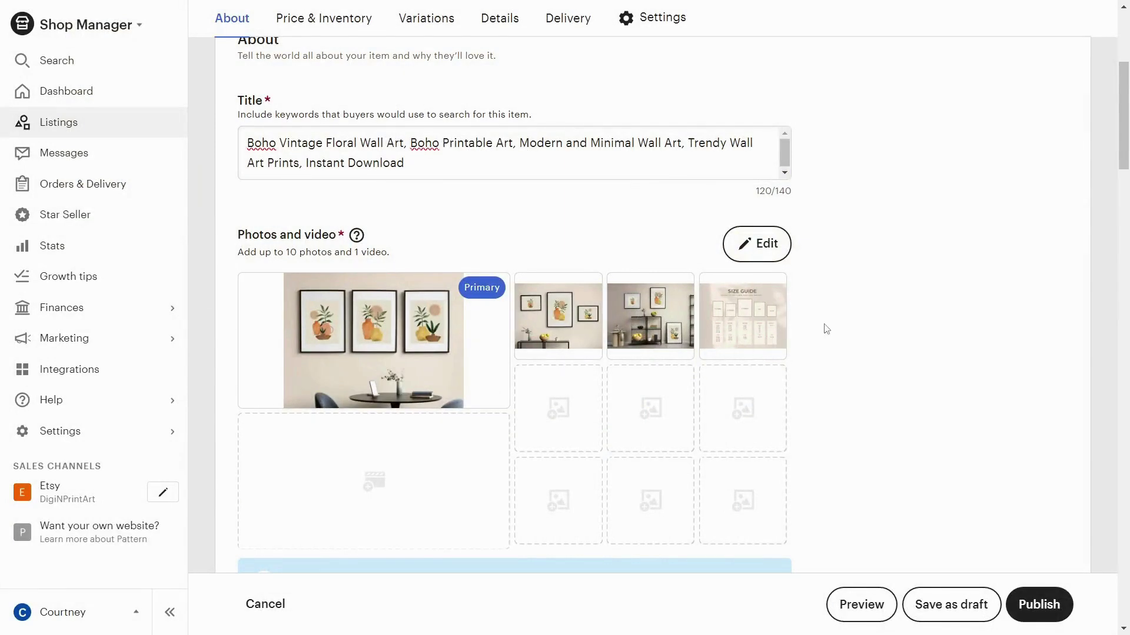
Check the photo and video limits, and preview the listing thumbnail's framing at minimum zoom before closing the adjustment.
{"action": "scroll", "coordinate": [826, 329], "scroll_direction": "down", "scroll_amount": 6}
{"action": "scroll", "coordinate": [826, 329], "scroll_direction": "up", "scroll_amount": 4}
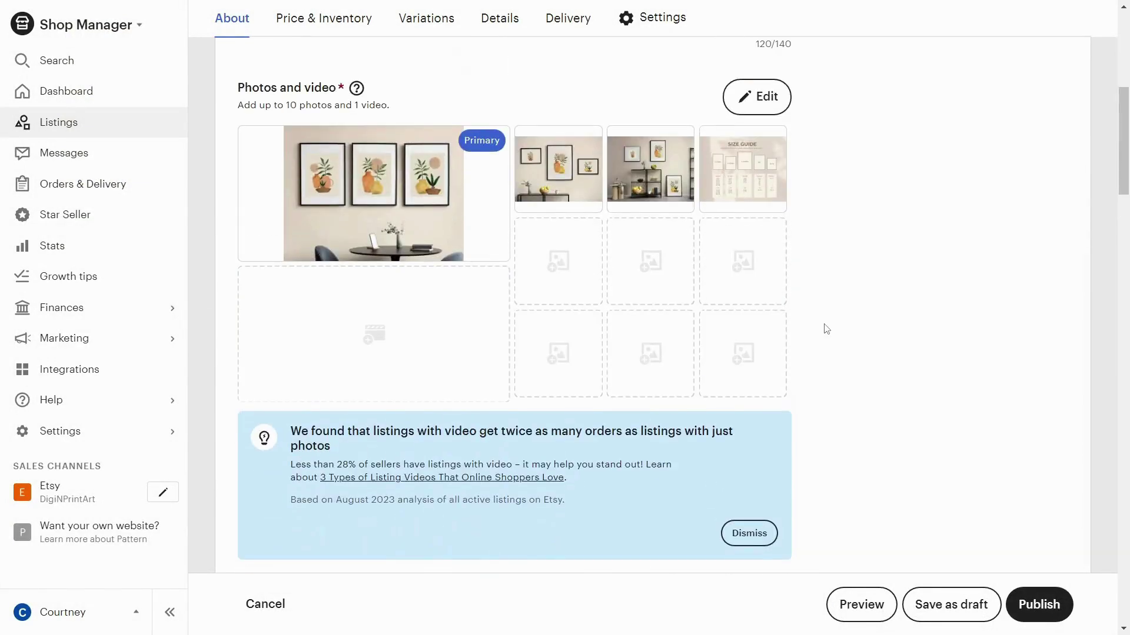
{"action": "left_click_drag", "start_coordinate": [355, 107], "coordinate": [440, 114]}
{"action": "scroll", "coordinate": [830, 303], "scroll_direction": "down", "scroll_amount": 5}
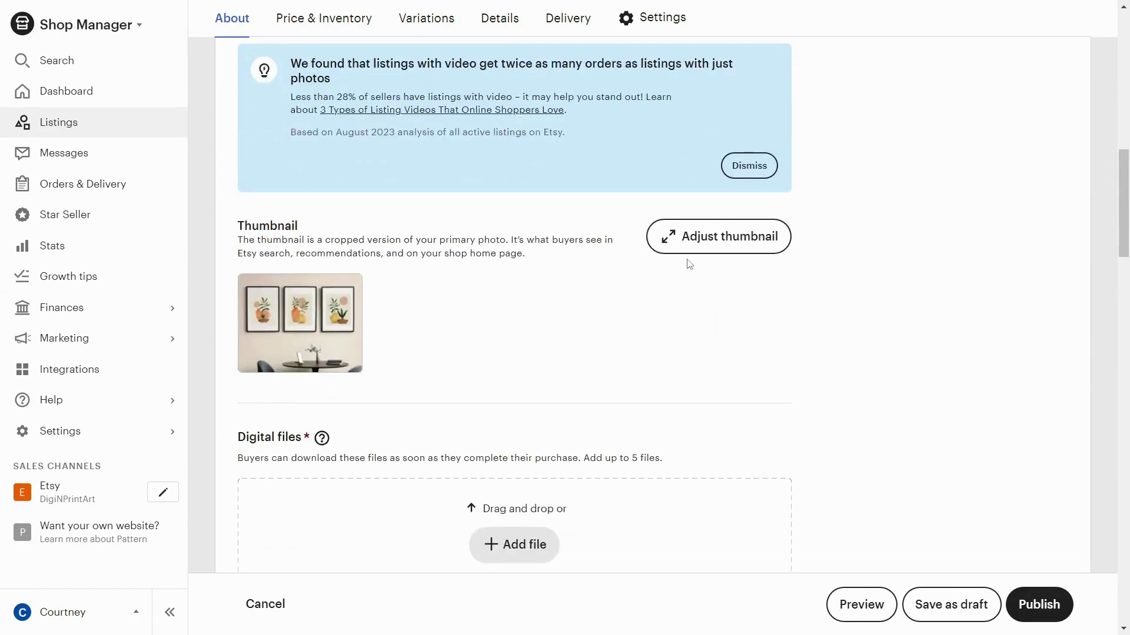
{"action": "left_click", "coordinate": [695, 249]}
{"action": "mouse_move", "coordinate": [447, 408]}
{"action": "left_mouse_down"}
{"action": "mouse_move", "coordinate": [538, 408]}
{"action": "mouse_move", "coordinate": [447, 408]}
{"action": "left_mouse_up"}
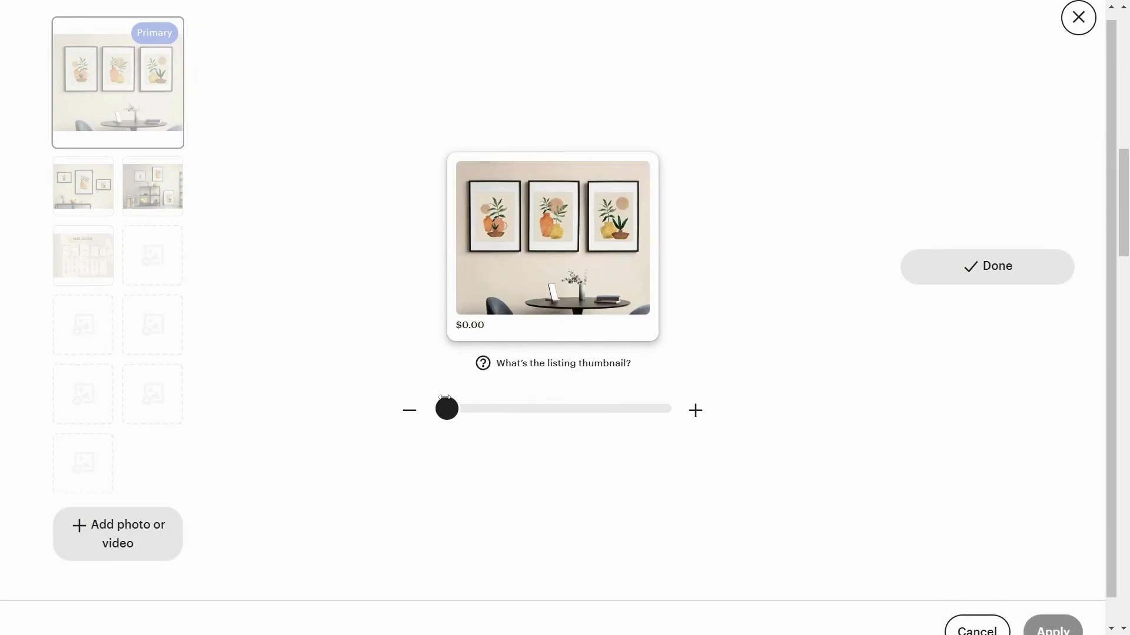
{"action": "left_click", "coordinate": [1009, 272]}
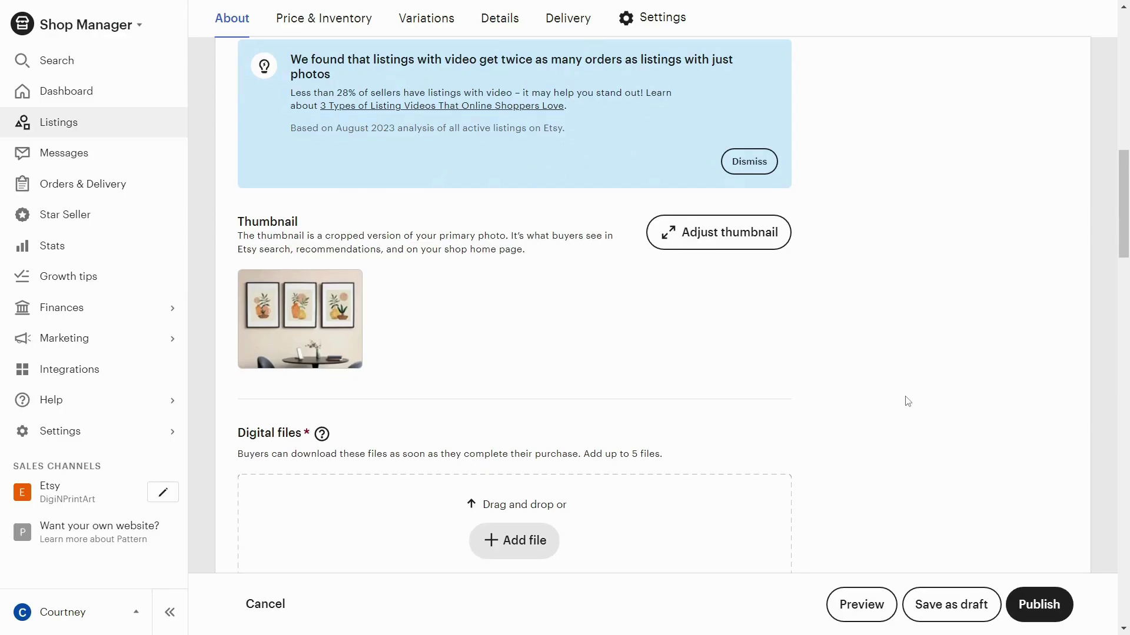
Upload the five PDFs WallArt1.pdf through WallArt5.pdf as the listing's digital files.
{"action": "scroll", "coordinate": [905, 398], "scroll_direction": "down", "scroll_amount": 4}
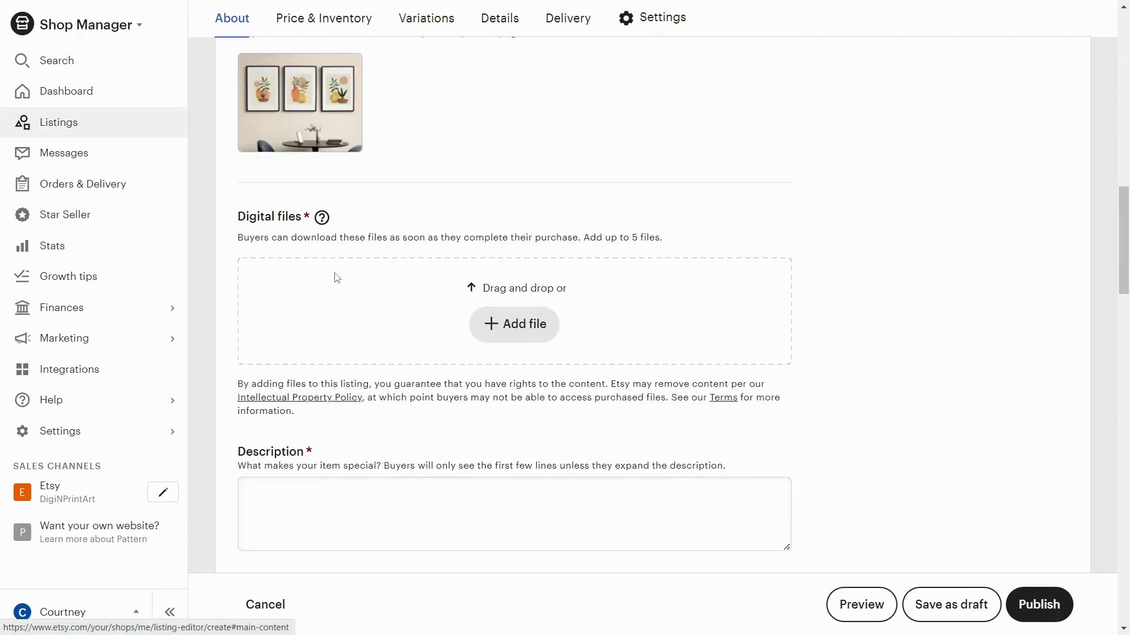
{"action": "left_click_drag", "start_coordinate": [242, 235], "coordinate": [702, 241]}
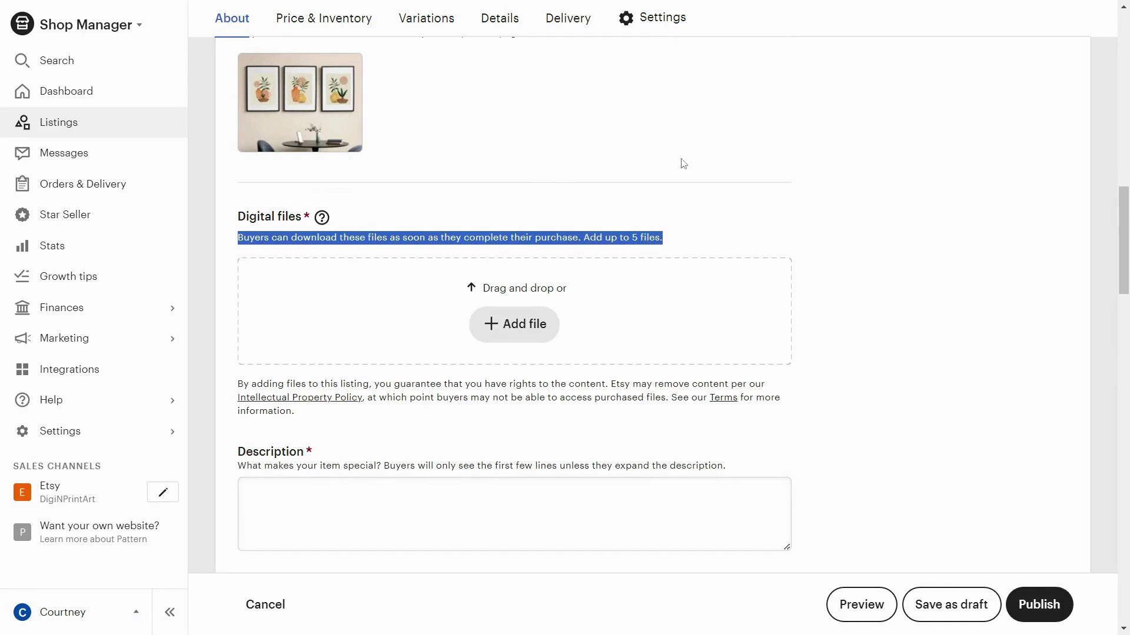
{"action": "left_click", "coordinate": [482, 327]}
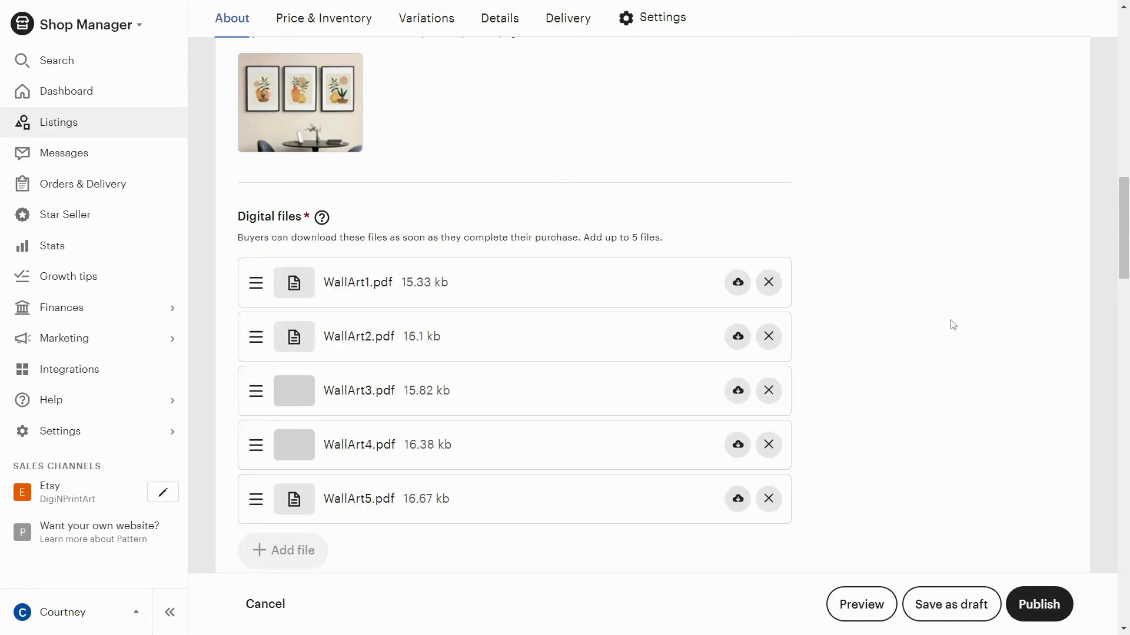
{"action": "scroll", "coordinate": [951, 323], "scroll_direction": "down", "scroll_amount": 1}
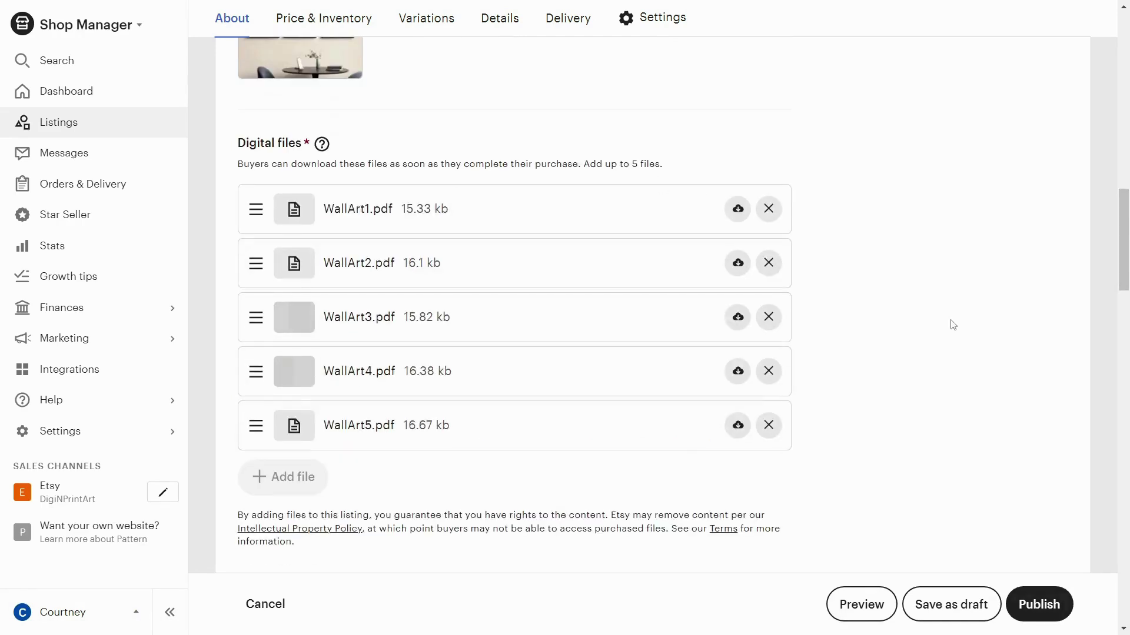
Read the description field's hint, switch to the "How to Write Etsy Description" PDF and skim it from start to end.
{"action": "scroll", "coordinate": [951, 323], "scroll_direction": "down", "scroll_amount": 6}
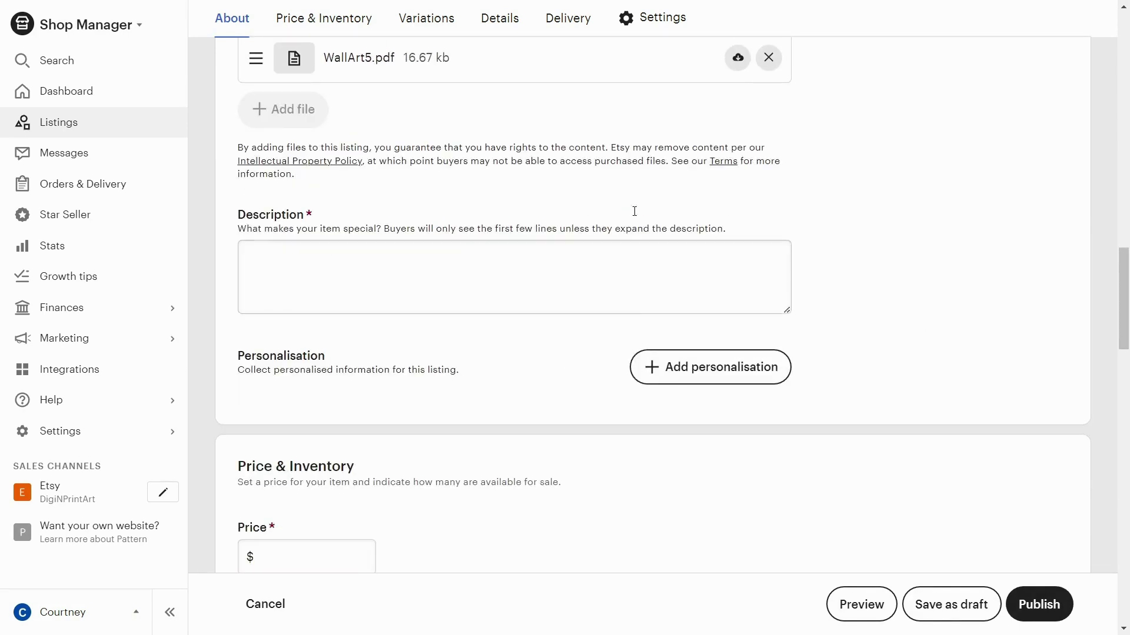
{"action": "left_click_drag", "start_coordinate": [242, 229], "coordinate": [730, 233]}
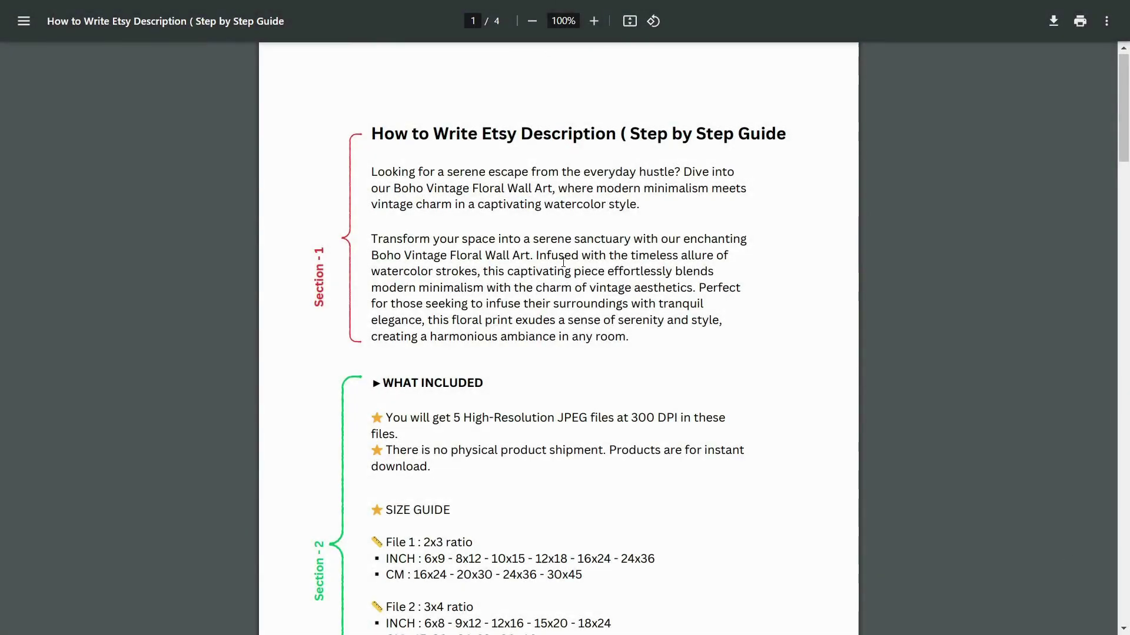
{"action": "scroll", "coordinate": [533, 141], "scroll_direction": "down", "scroll_amount": 3}
{"action": "scroll", "coordinate": [533, 141], "scroll_direction": "down", "scroll_amount": 20}
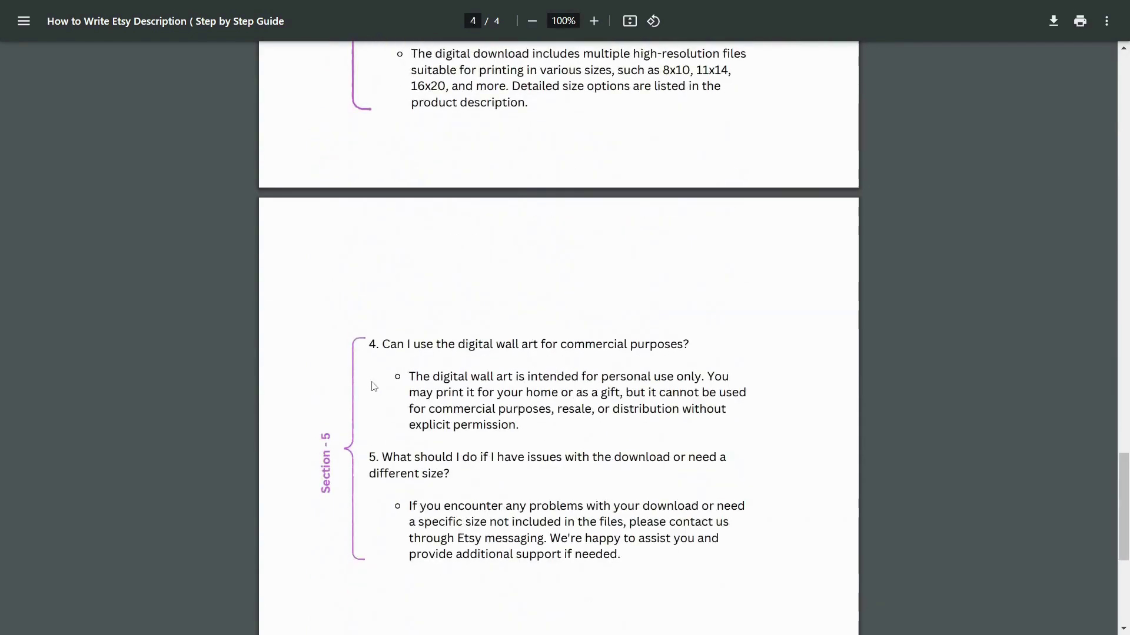
{"action": "scroll", "coordinate": [439, 403], "scroll_direction": "up", "scroll_amount": 20}
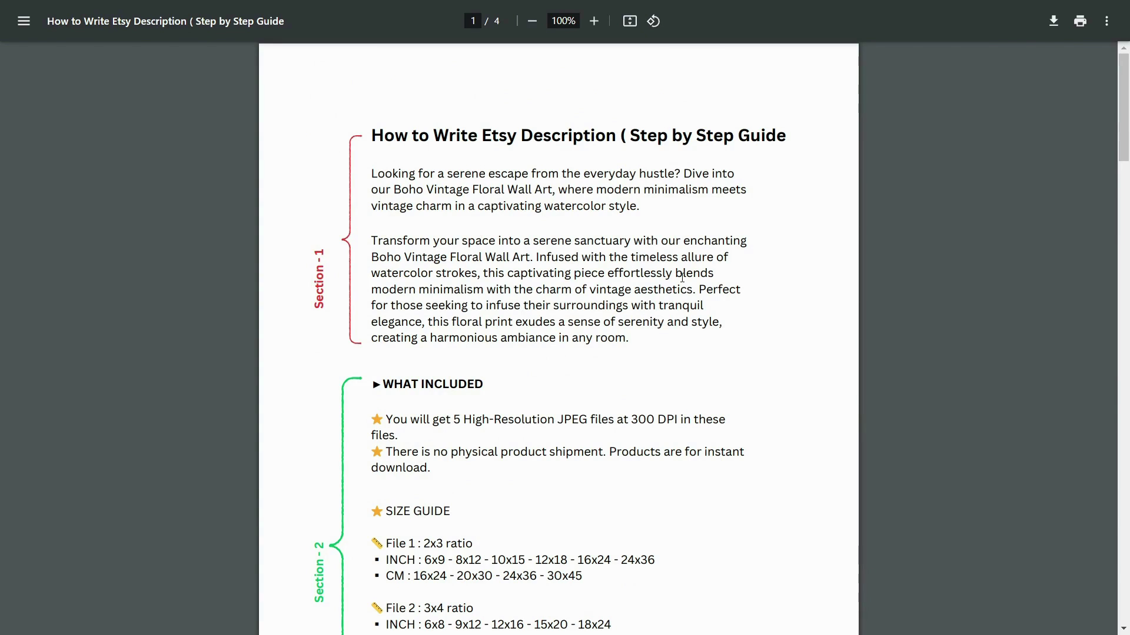
Examine Section 1 of the description guide for its opening hook and the keywords worked into the introductory paragraphs.
{"action": "left_click_drag", "start_coordinate": [371, 170], "coordinate": [639, 208]}
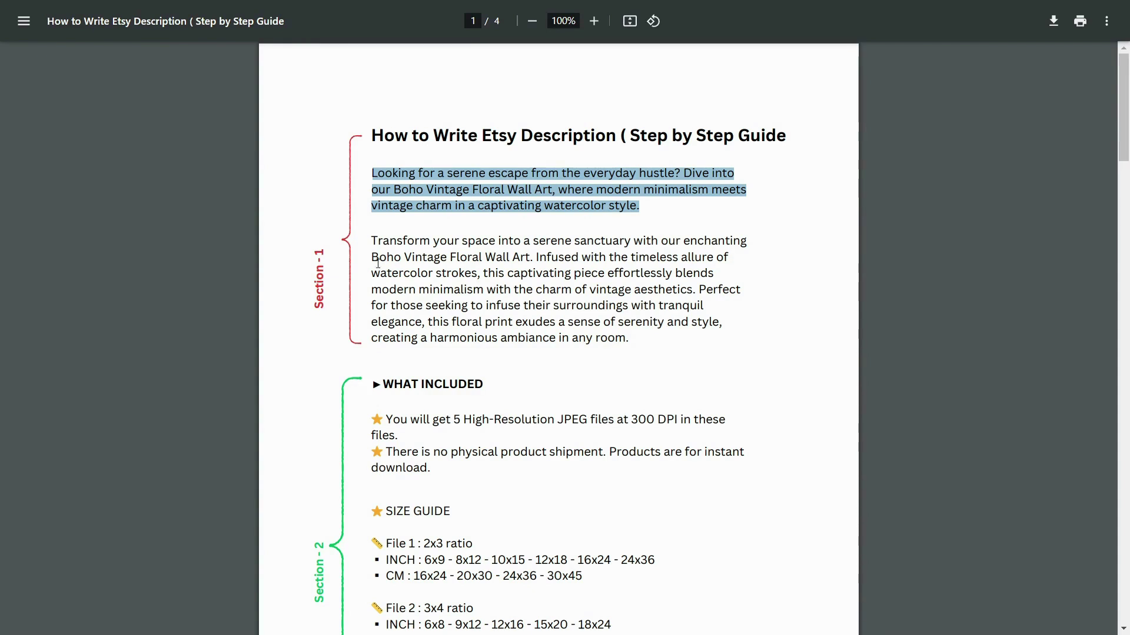
{"action": "left_click_drag", "start_coordinate": [372, 259], "coordinate": [529, 258]}
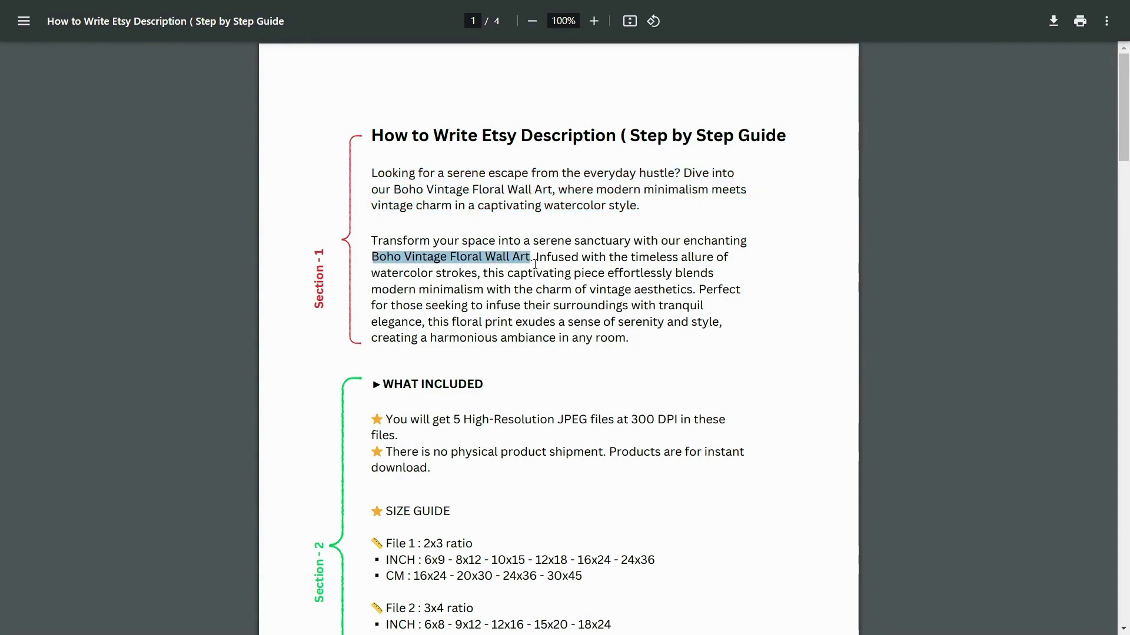
{"action": "left_click_drag", "start_coordinate": [371, 289], "coordinate": [486, 290]}
{"action": "left_click_drag", "start_coordinate": [589, 290], "coordinate": [688, 305]}
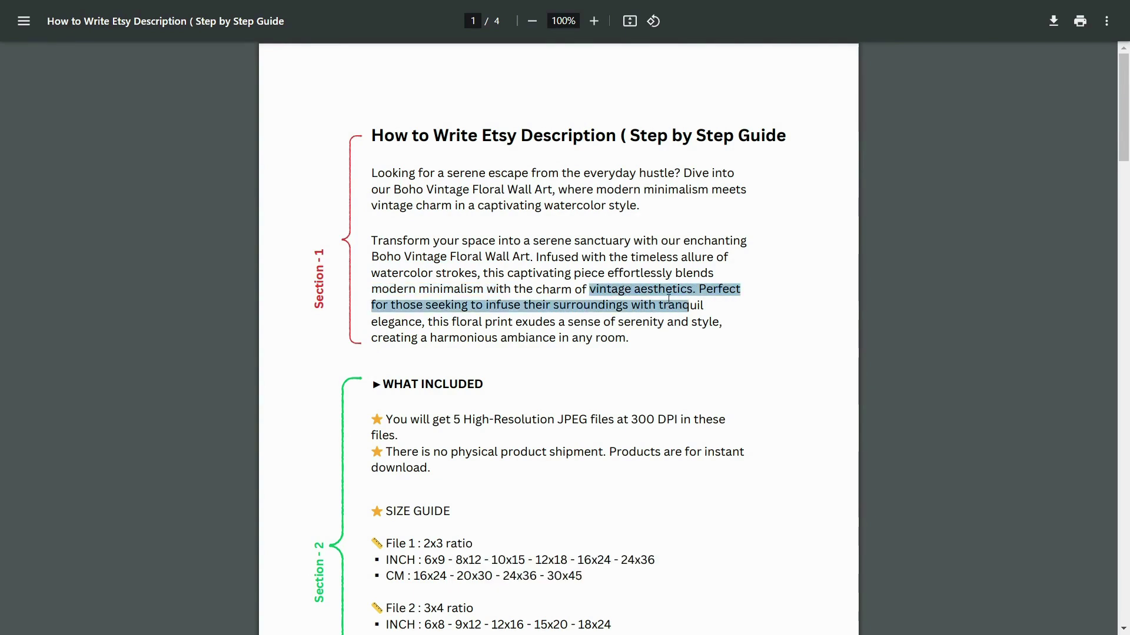
{"action": "left_click", "coordinate": [761, 333]}
Examine Section 2 of the guide, covering the included files, shipment note, size guide for Files 1 to 5 and product info.
{"action": "scroll", "coordinate": [761, 333], "scroll_direction": "down", "scroll_amount": 5}
{"action": "scroll", "coordinate": [763, 336], "scroll_direction": "up", "scroll_amount": 1}
{"action": "scroll", "coordinate": [764, 335], "scroll_direction": "up", "scroll_amount": 1}
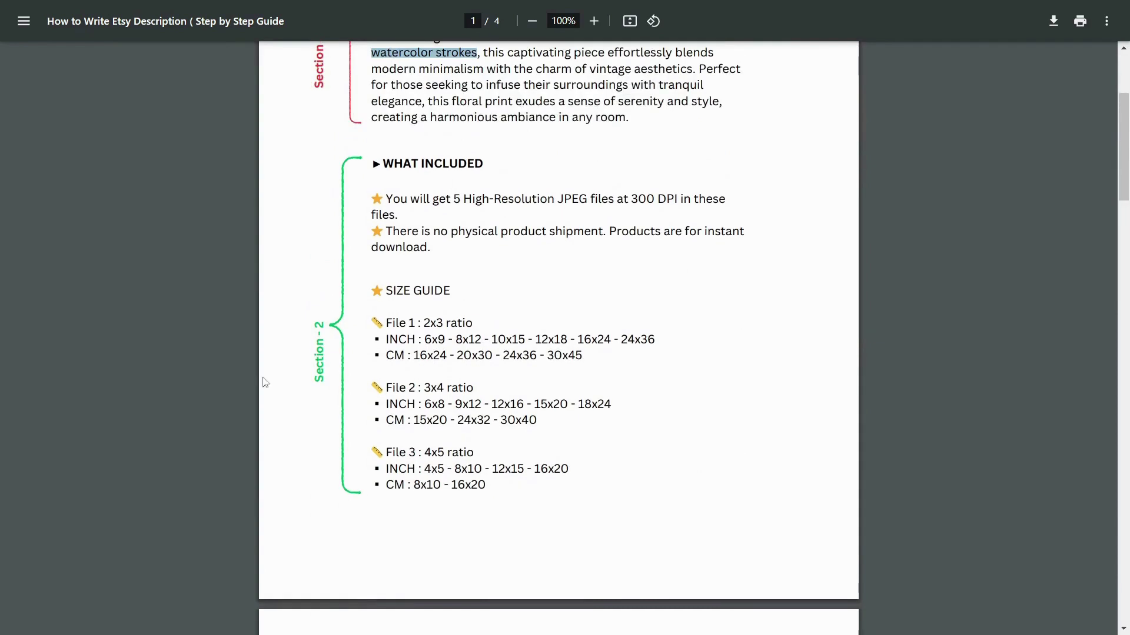
{"action": "left_click_drag", "start_coordinate": [375, 163], "coordinate": [522, 172]}
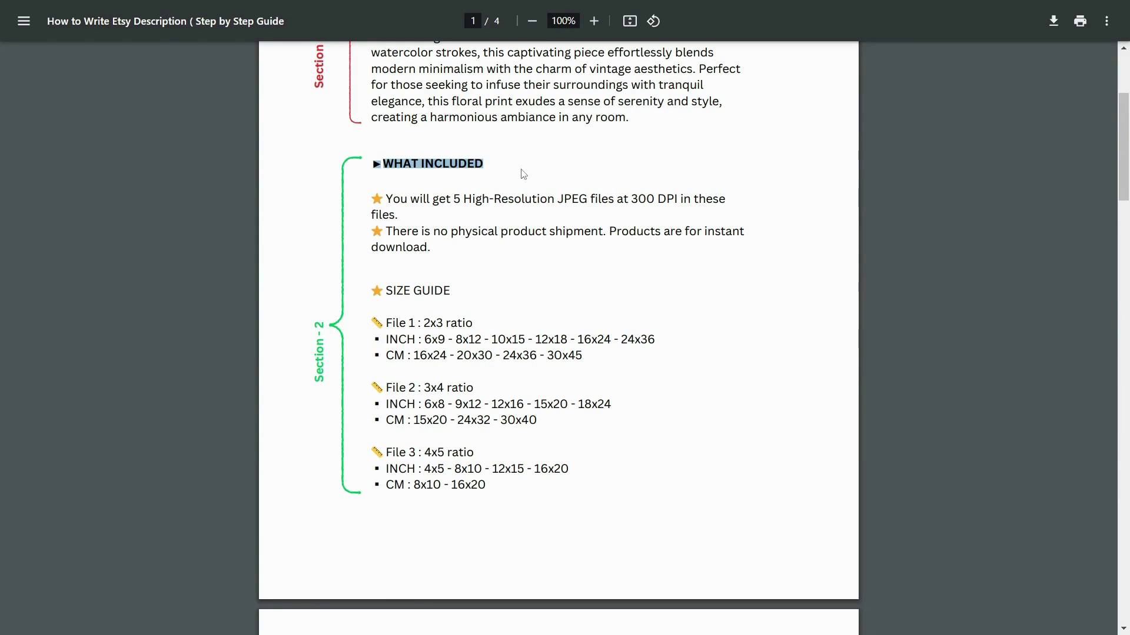
{"action": "left_click_drag", "start_coordinate": [389, 197], "coordinate": [406, 215]}
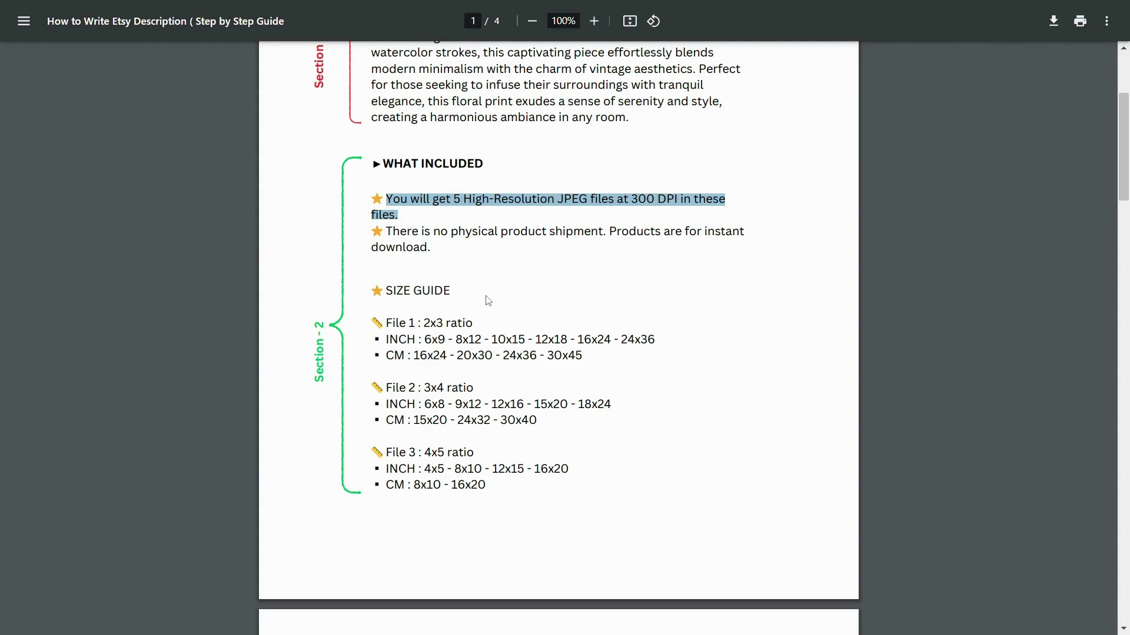
{"action": "left_click_drag", "start_coordinate": [387, 232], "coordinate": [428, 247]}
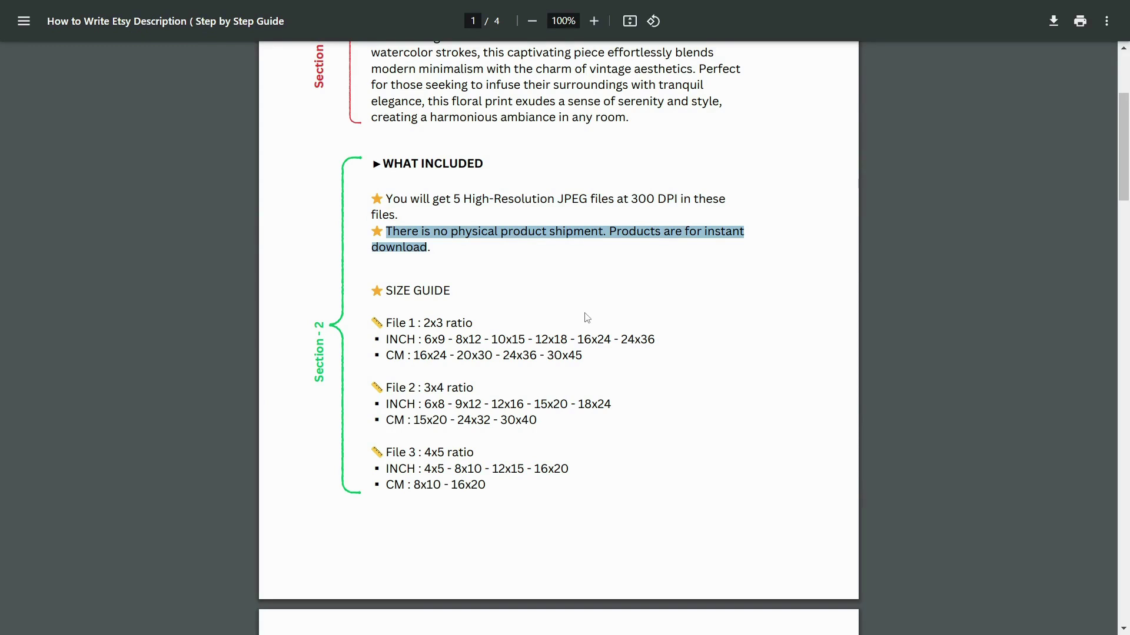
{"action": "scroll", "coordinate": [586, 318], "scroll_direction": "down", "scroll_amount": 1}
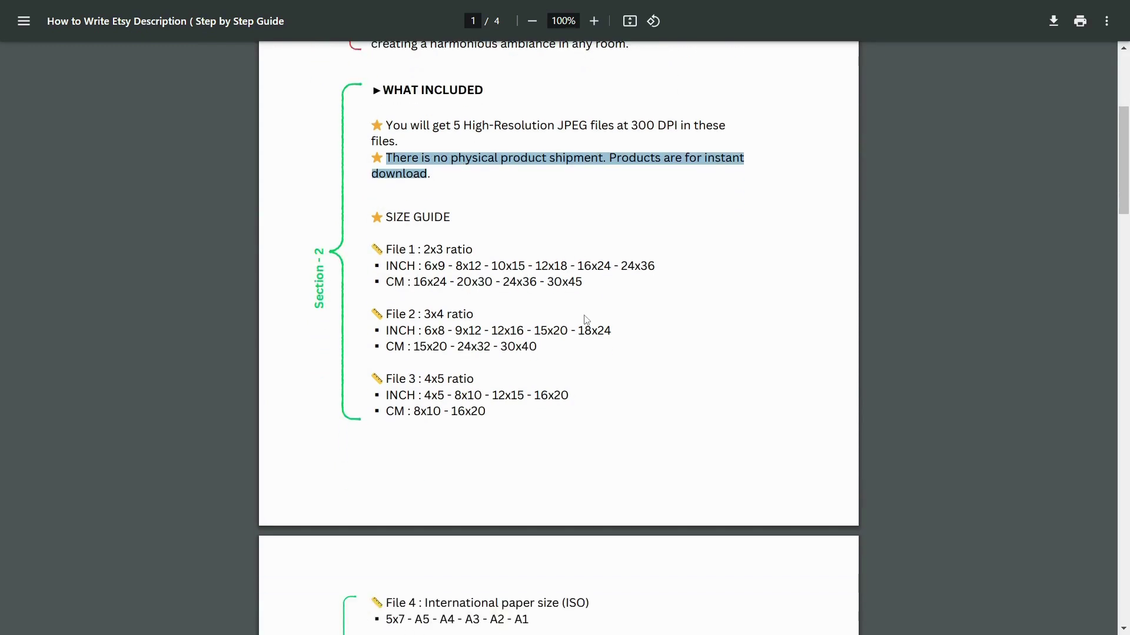
{"action": "scroll", "coordinate": [591, 277], "scroll_direction": "down", "scroll_amount": 3}
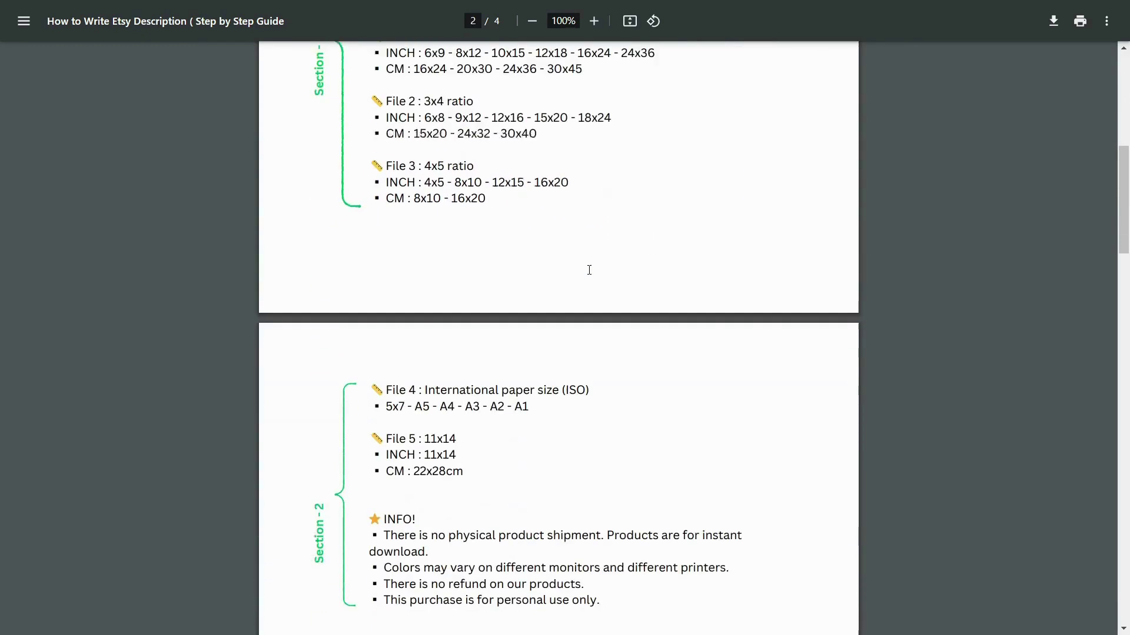
{"action": "scroll", "coordinate": [692, 266], "scroll_direction": "down", "scroll_amount": 2}
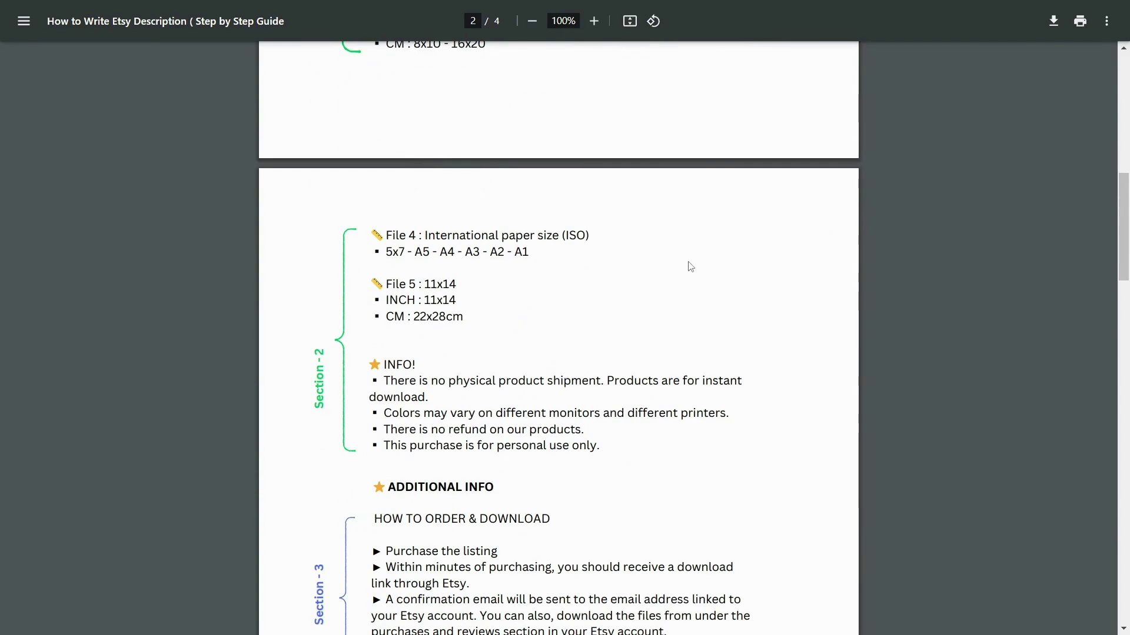
{"action": "scroll", "coordinate": [691, 267], "scroll_direction": "down", "scroll_amount": 1}
{"action": "scroll", "coordinate": [690, 266], "scroll_direction": "down", "scroll_amount": 2}
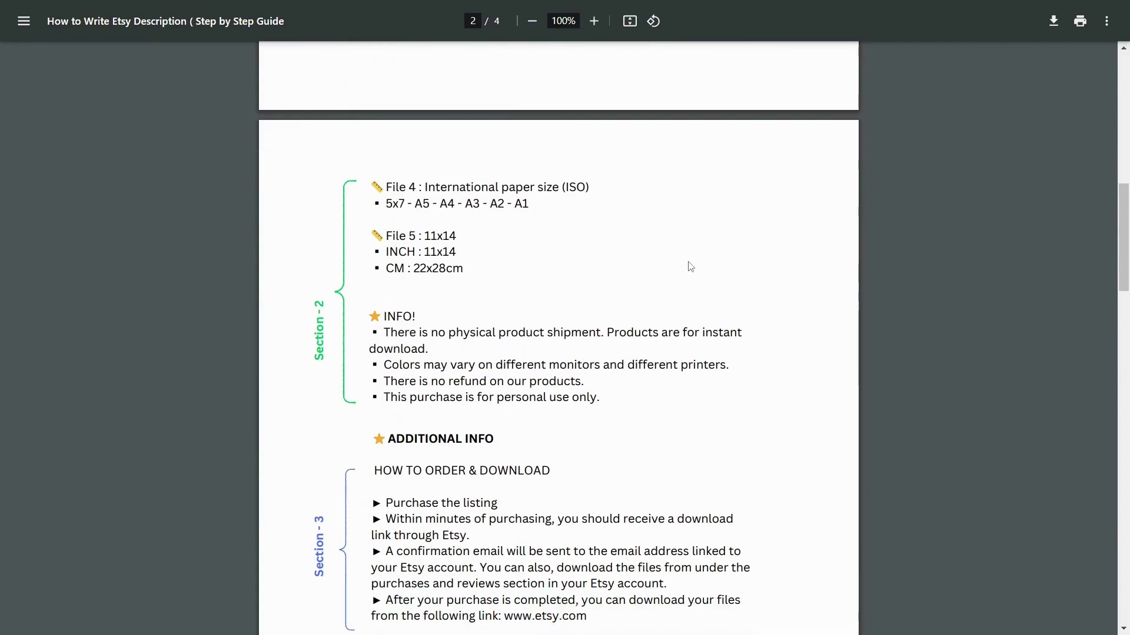
{"action": "scroll", "coordinate": [690, 267], "scroll_direction": "down", "scroll_amount": 1}
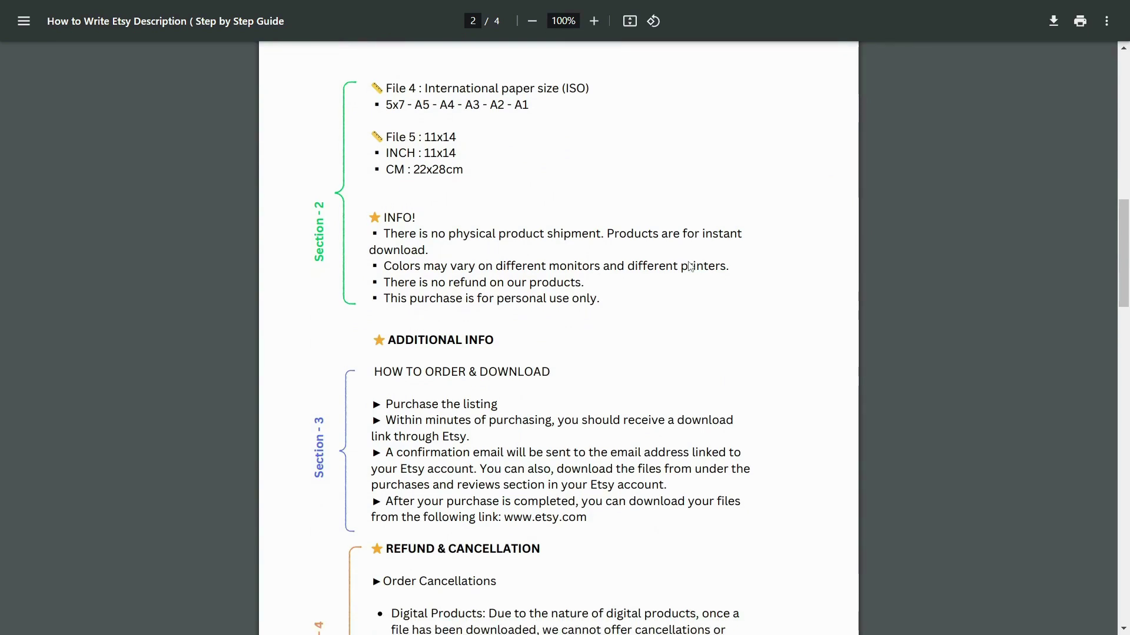
Examine Section 3 of the guide, covering the additional info and the order and download instructions.
{"action": "scroll", "coordinate": [691, 266], "scroll_direction": "down", "scroll_amount": 4}
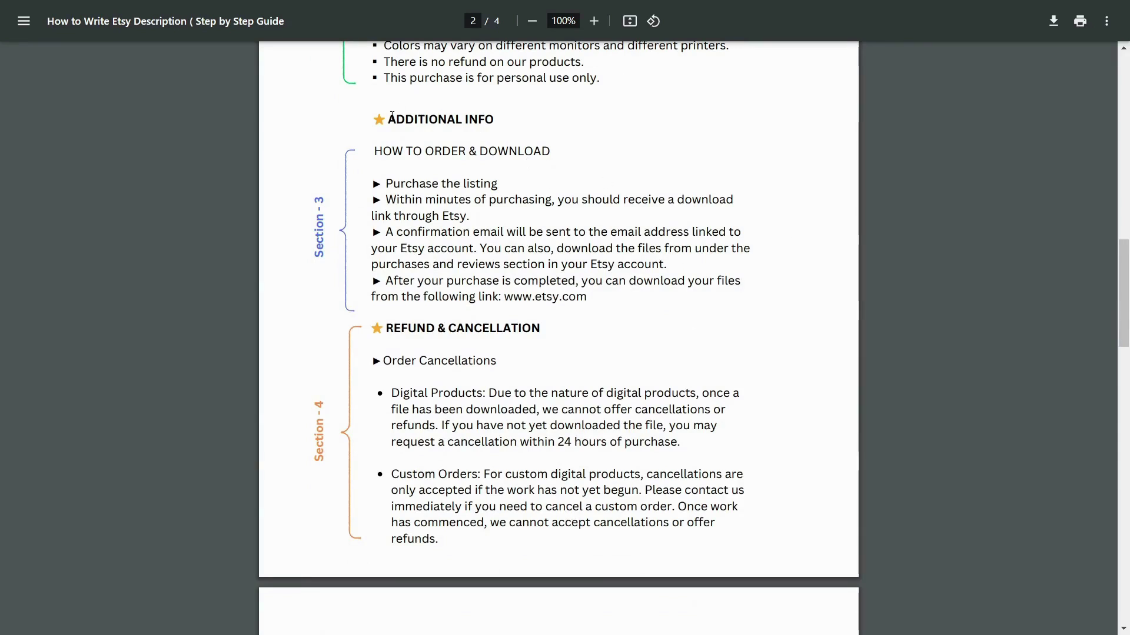
{"action": "left_click_drag", "start_coordinate": [388, 118], "coordinate": [495, 129]}
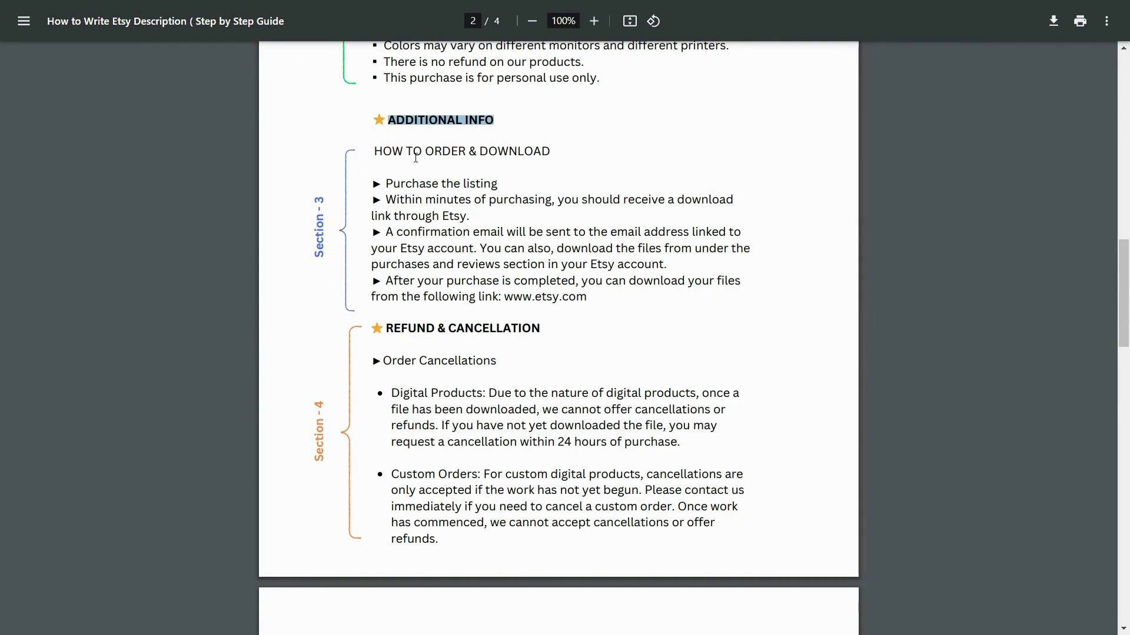
{"action": "left_click_drag", "start_coordinate": [375, 151], "coordinate": [546, 159]}
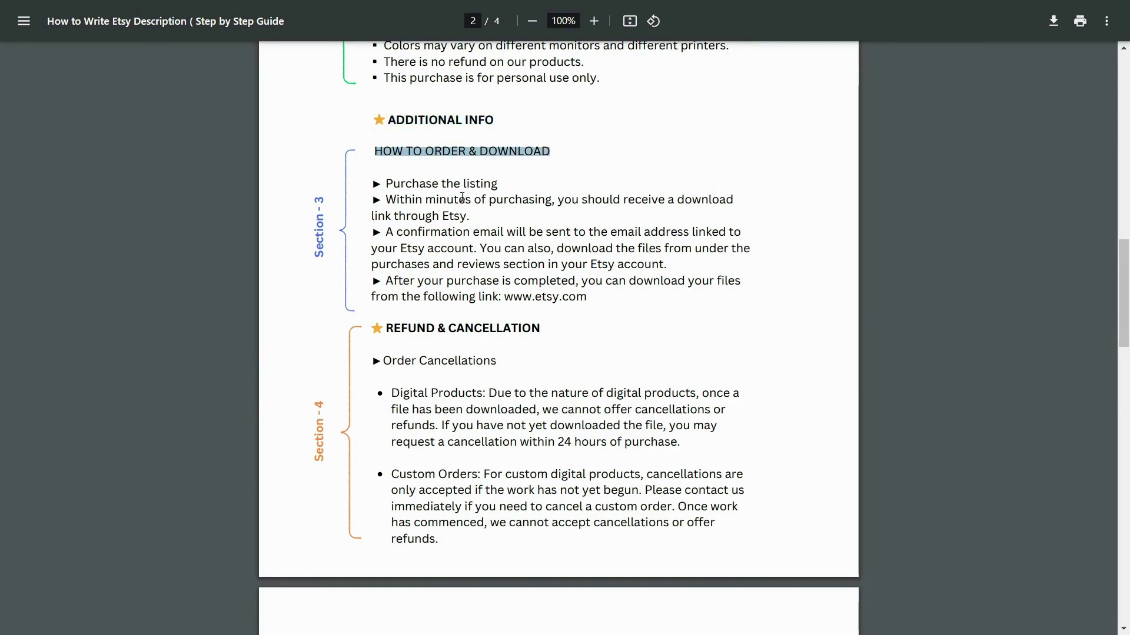
{"action": "left_click_drag", "start_coordinate": [378, 189], "coordinate": [636, 282]}
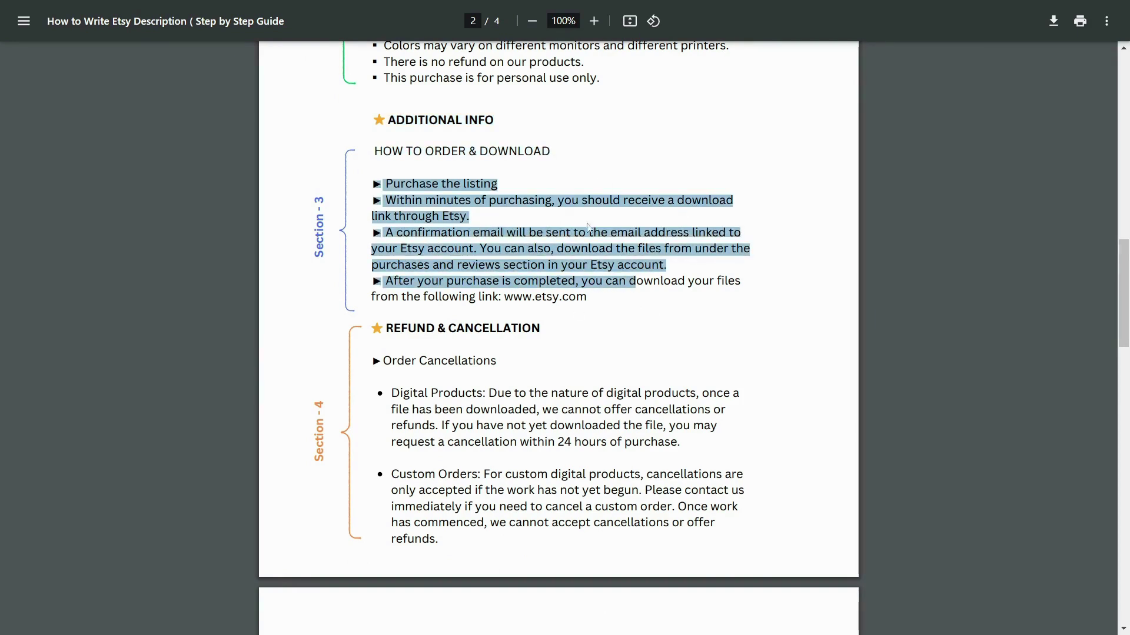
Examine Section 4 of the guide for the refund and cancellation policy and how buyers request a cancellation.
{"action": "scroll", "coordinate": [654, 236], "scroll_direction": "down", "scroll_amount": 3}
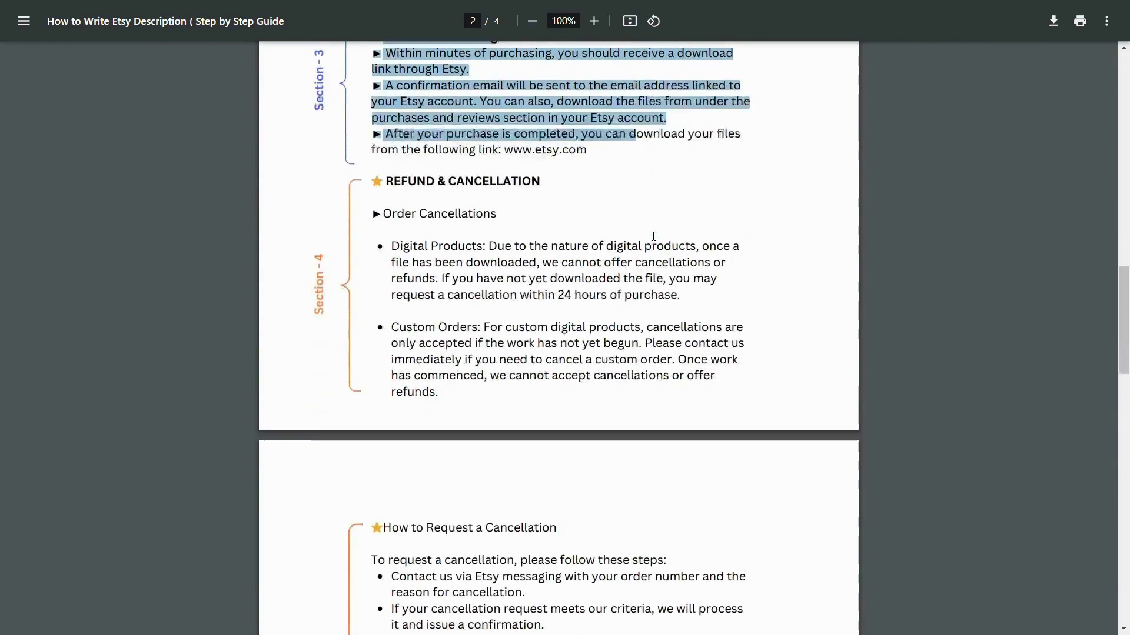
{"action": "left_click", "coordinate": [732, 177]}
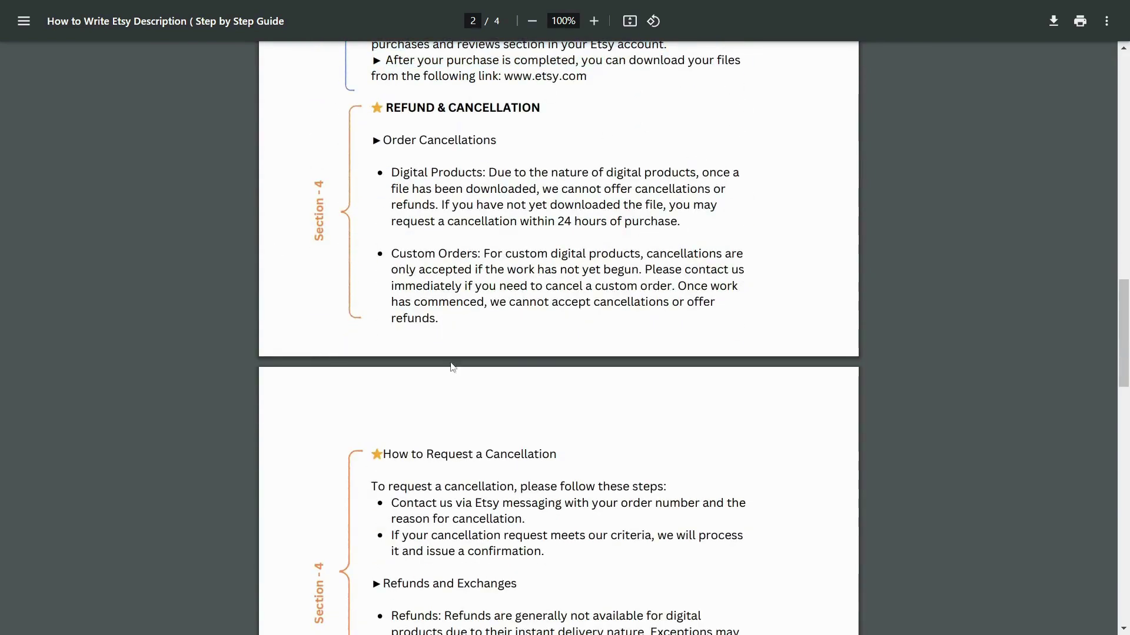
{"action": "left_click_drag", "start_coordinate": [374, 107], "coordinate": [540, 108]}
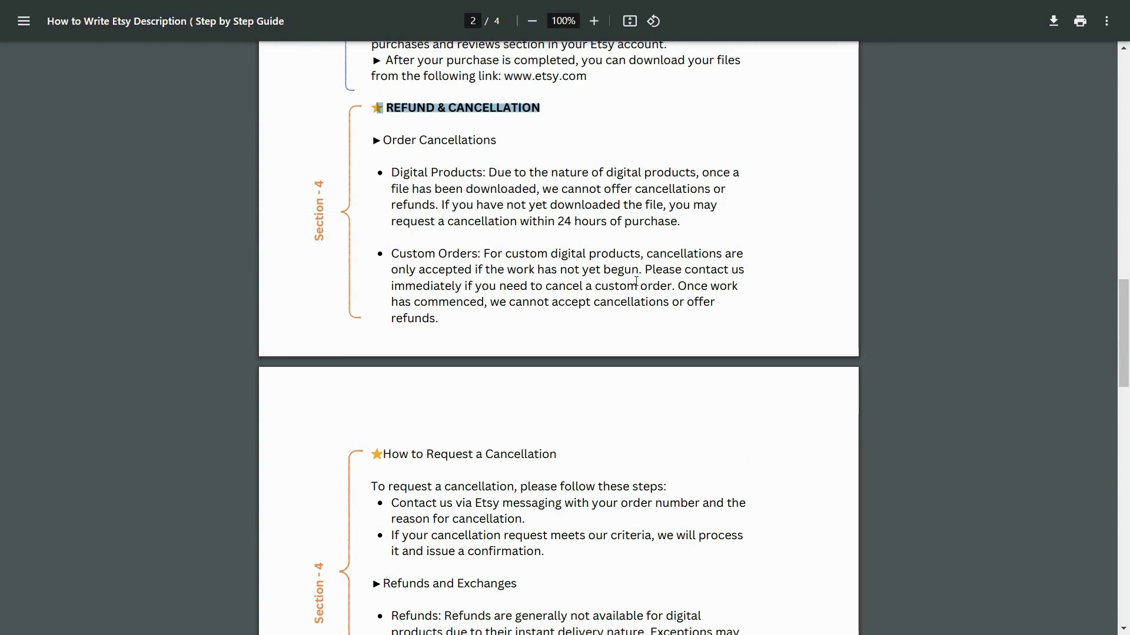
{"action": "scroll", "coordinate": [636, 282], "scroll_direction": "down", "scroll_amount": 2}
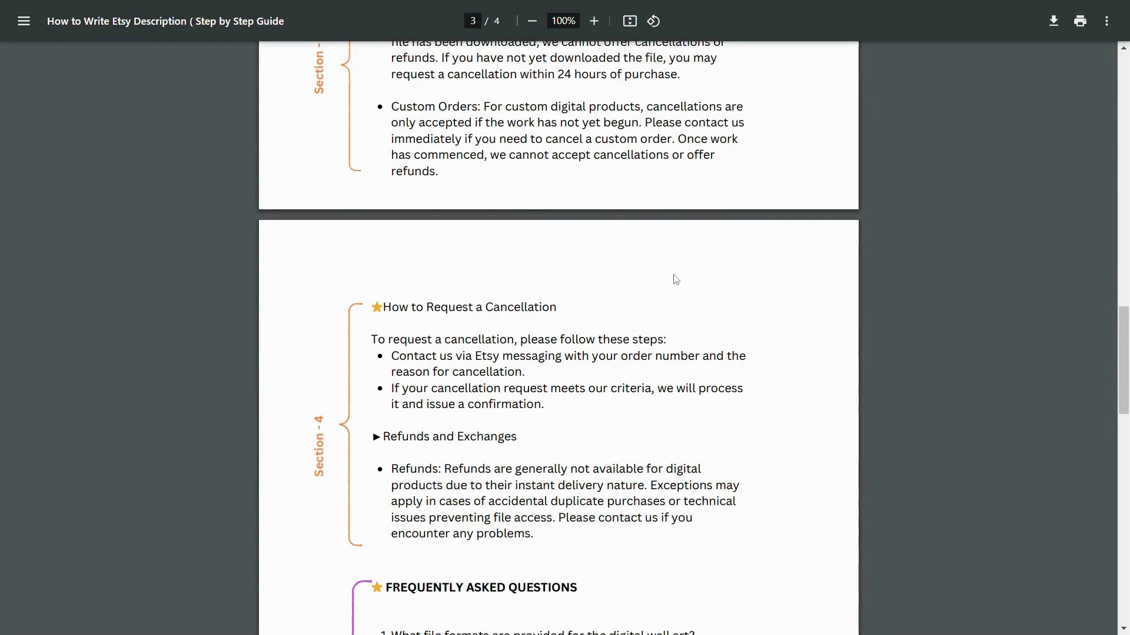
{"action": "scroll", "coordinate": [676, 279], "scroll_direction": "down", "scroll_amount": 5}
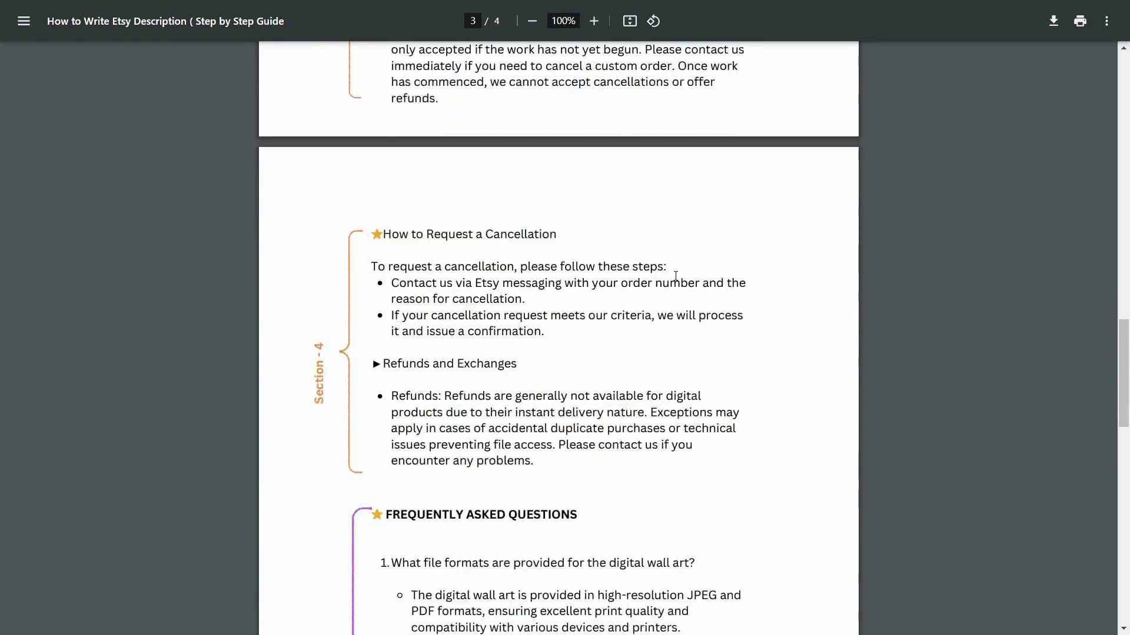
{"action": "scroll", "coordinate": [703, 330], "scroll_direction": "down", "scroll_amount": 1}
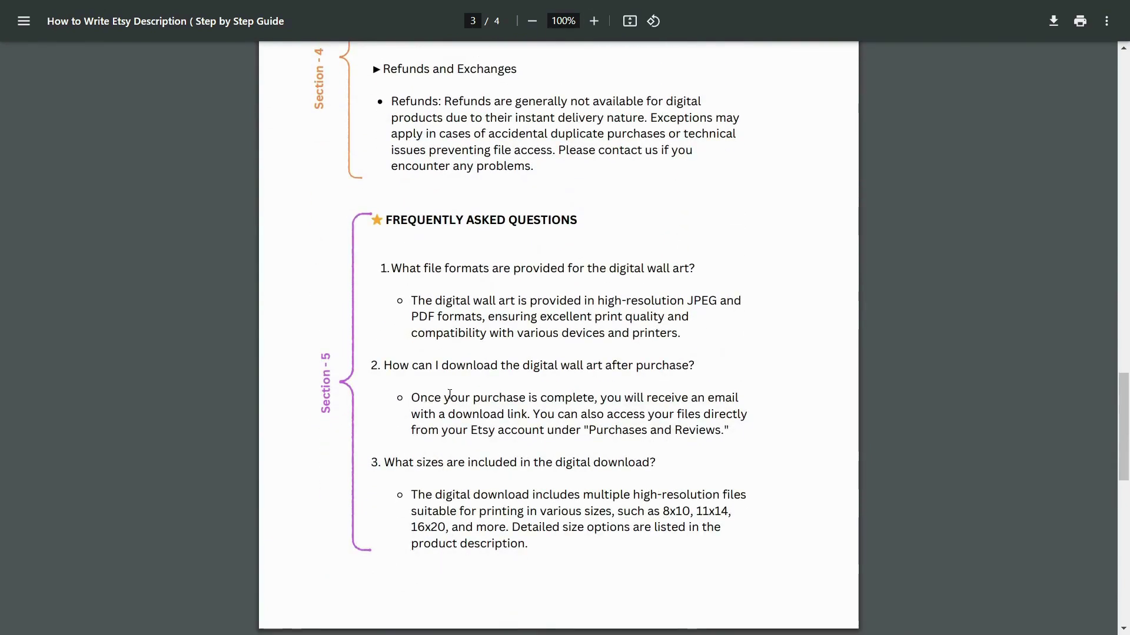
Examine Section 5 of the guide for the frequently asked questions through to the last page.
{"action": "left_click_drag", "start_coordinate": [380, 219], "coordinate": [583, 229]}
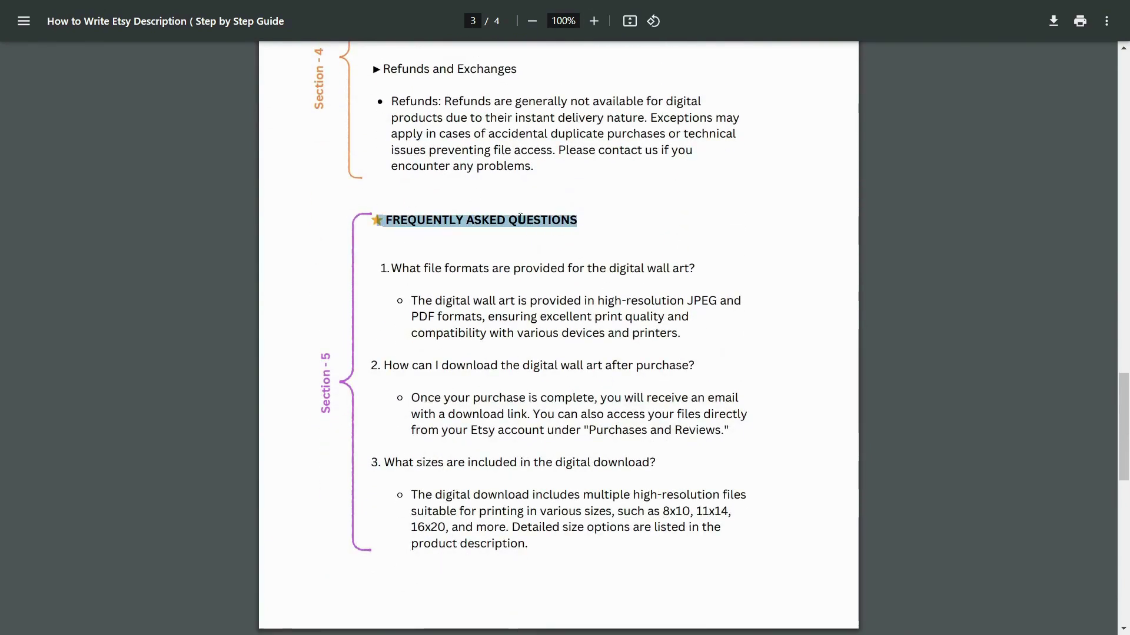
{"action": "scroll", "coordinate": [542, 310], "scroll_direction": "down", "scroll_amount": 5}
{"action": "scroll", "coordinate": [597, 497], "scroll_direction": "down", "scroll_amount": 3}
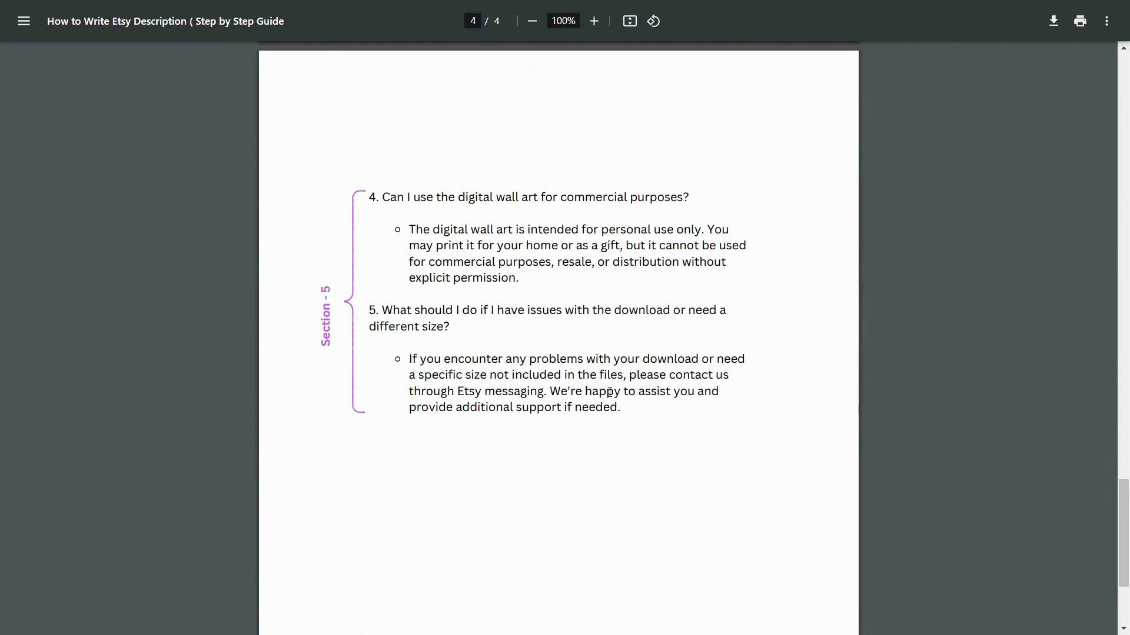
{"action": "scroll", "coordinate": [597, 497], "scroll_direction": "up", "scroll_amount": 8}
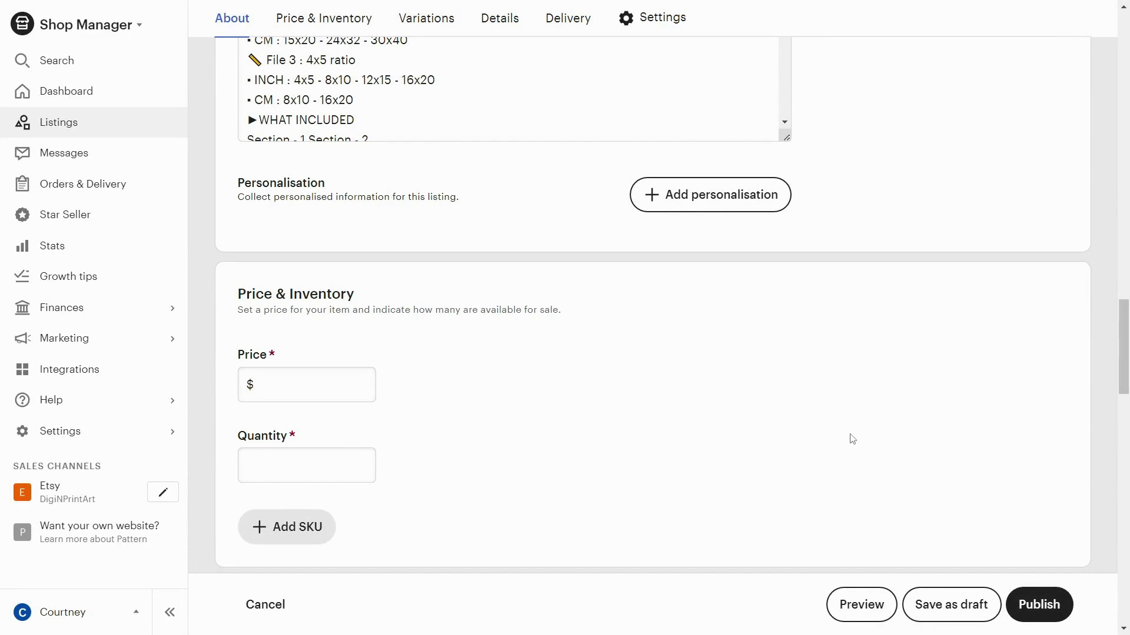
Add personalisation to the listing so that buyer instructions and a response limit can be set.
{"action": "scroll", "coordinate": [853, 439], "scroll_direction": "up", "scroll_amount": 3}
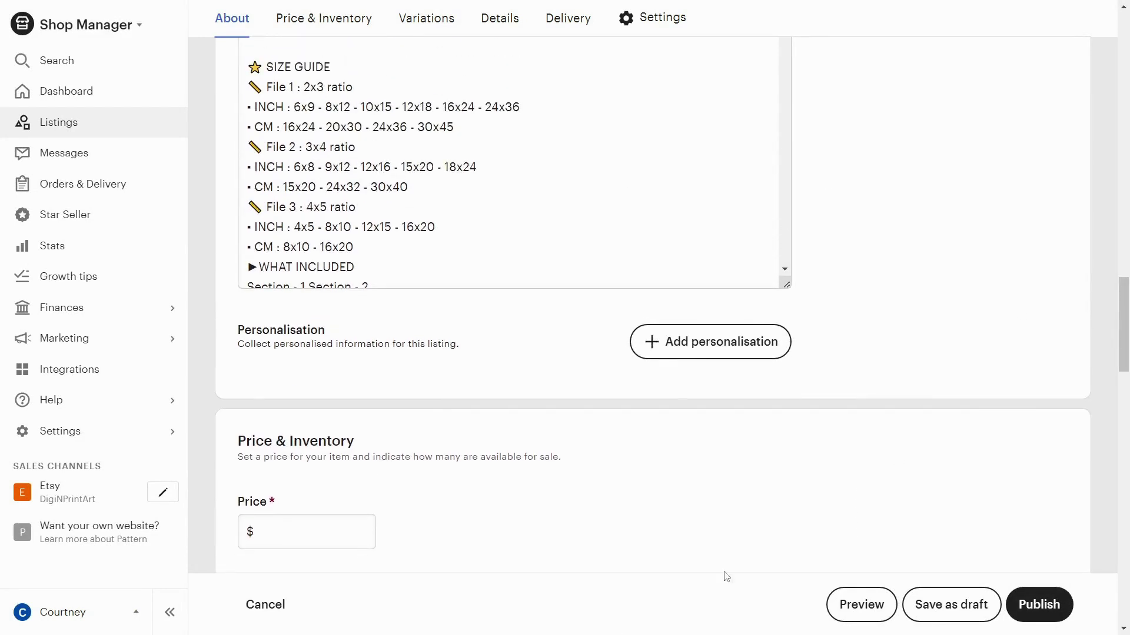
{"action": "left_click", "coordinate": [693, 347]}
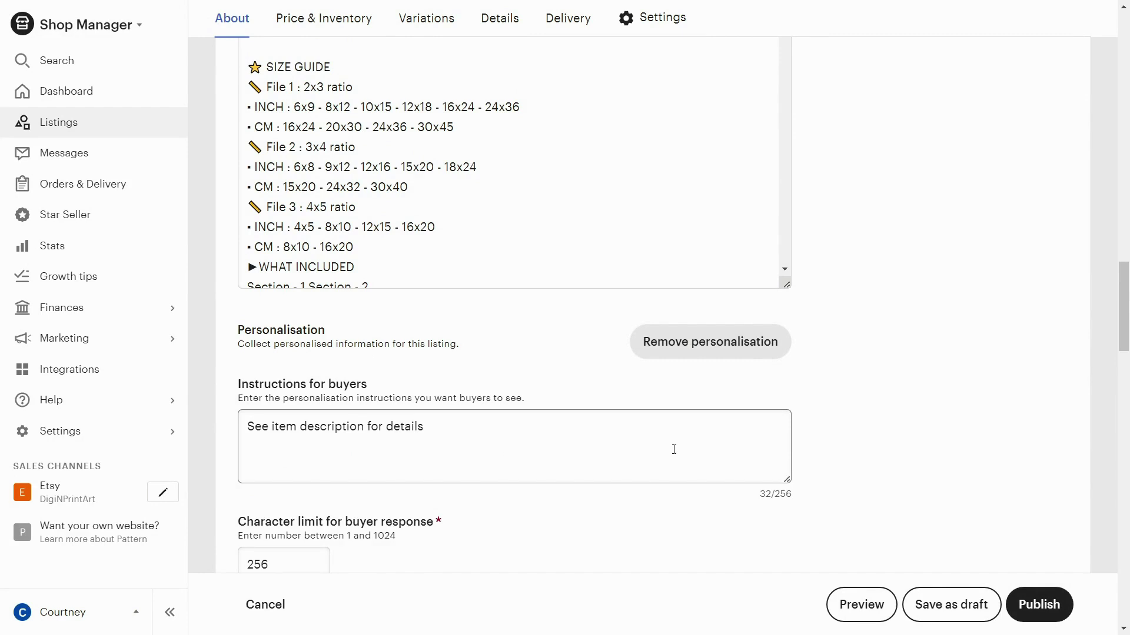
Remove personalisation from the listing and set the price to $7.49.
{"action": "left_click", "coordinate": [710, 342]}
{"action": "scroll", "coordinate": [838, 379], "scroll_direction": "down", "scroll_amount": 4}
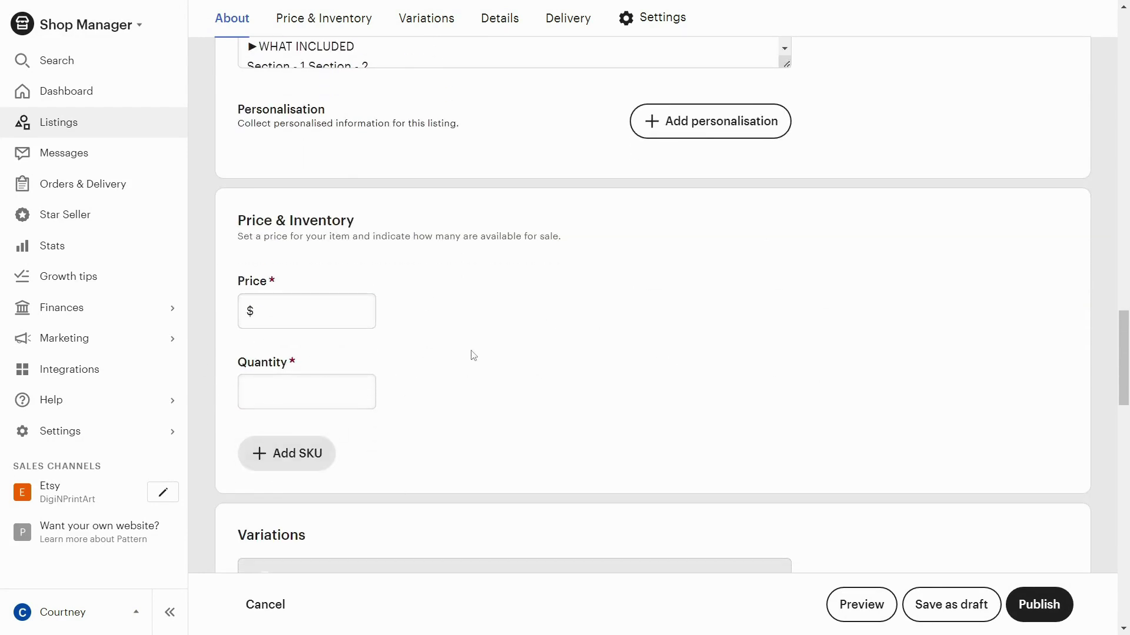
{"action": "left_click", "coordinate": [314, 303]}
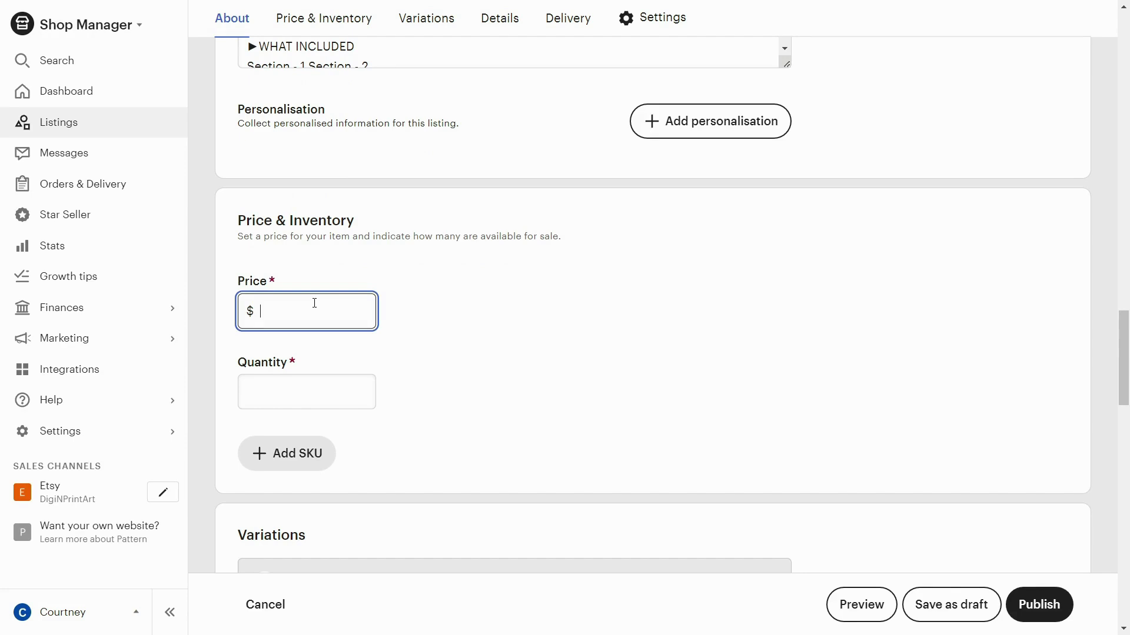
{"action": "type", "text": "7.49"}
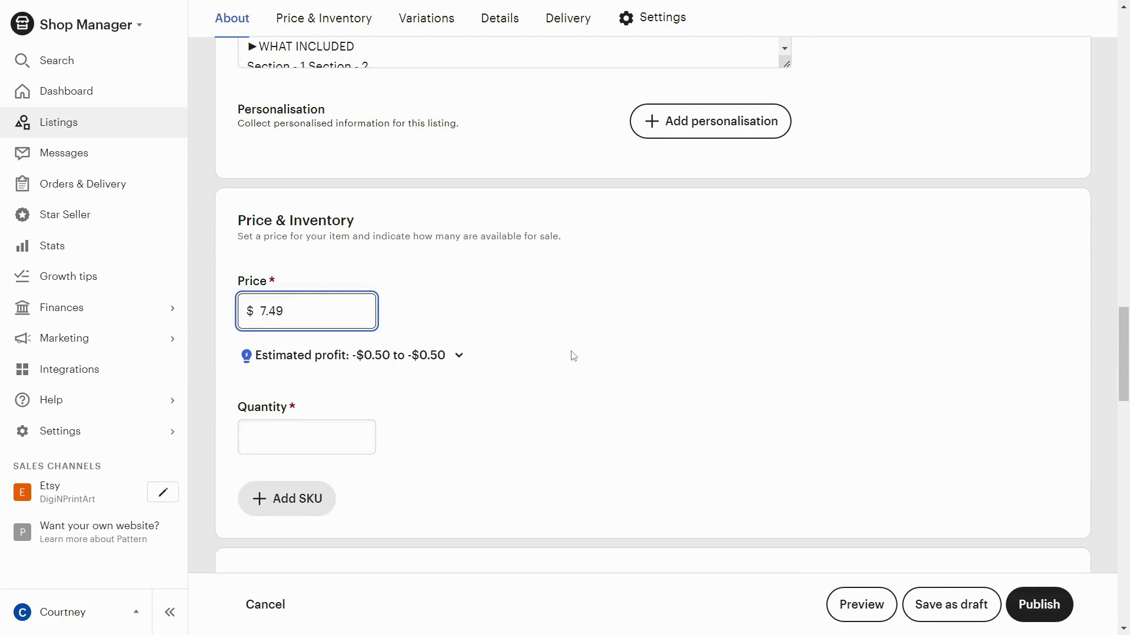
Set the listing's available quantity to 999.
{"action": "left_click", "coordinate": [286, 429]}
{"action": "type", "text": "9995"}
{"action": "left_click_drag", "start_coordinate": [268, 469], "coordinate": [441, 486]}
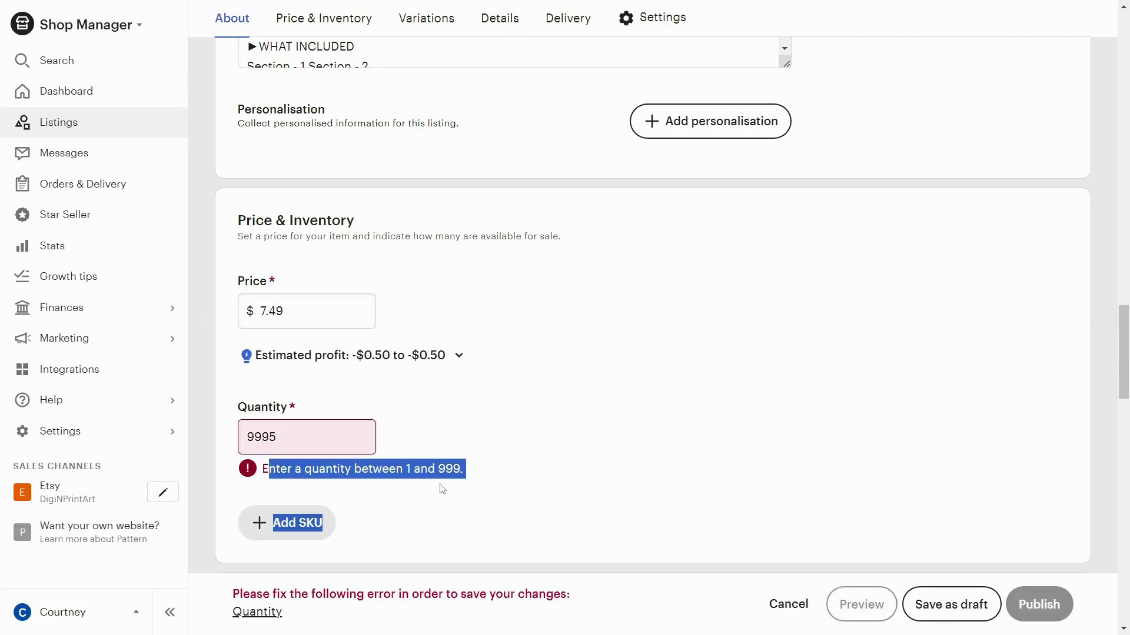
{"action": "left_click", "coordinate": [514, 481]}
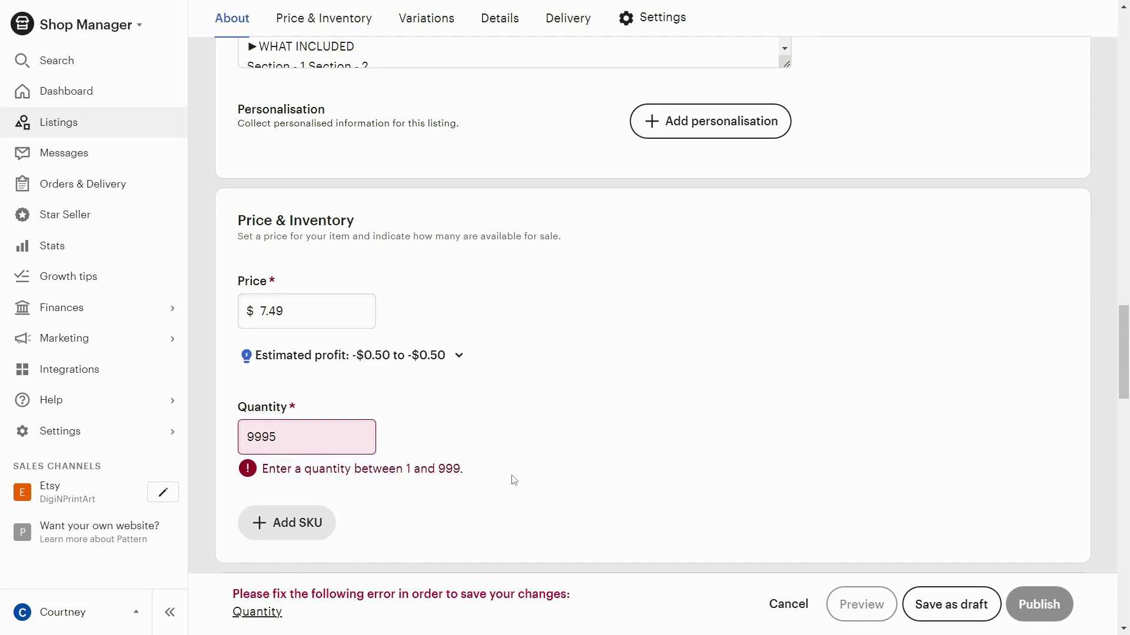
{"action": "left_click", "coordinate": [289, 437]}
{"action": "key", "text": "BackSpace"}
{"action": "left_click", "coordinate": [488, 457]}
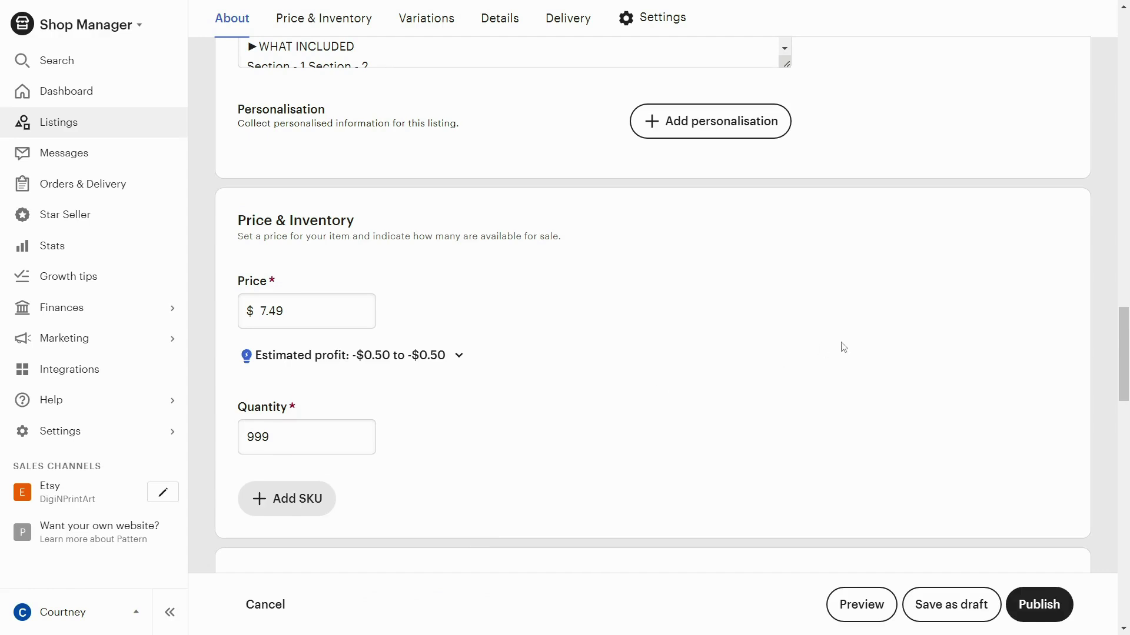
Check the category path of the similar boho flower print listing and set this listing's category to Digital Prints.
{"action": "scroll", "coordinate": [841, 344], "scroll_direction": "down", "scroll_amount": 12}
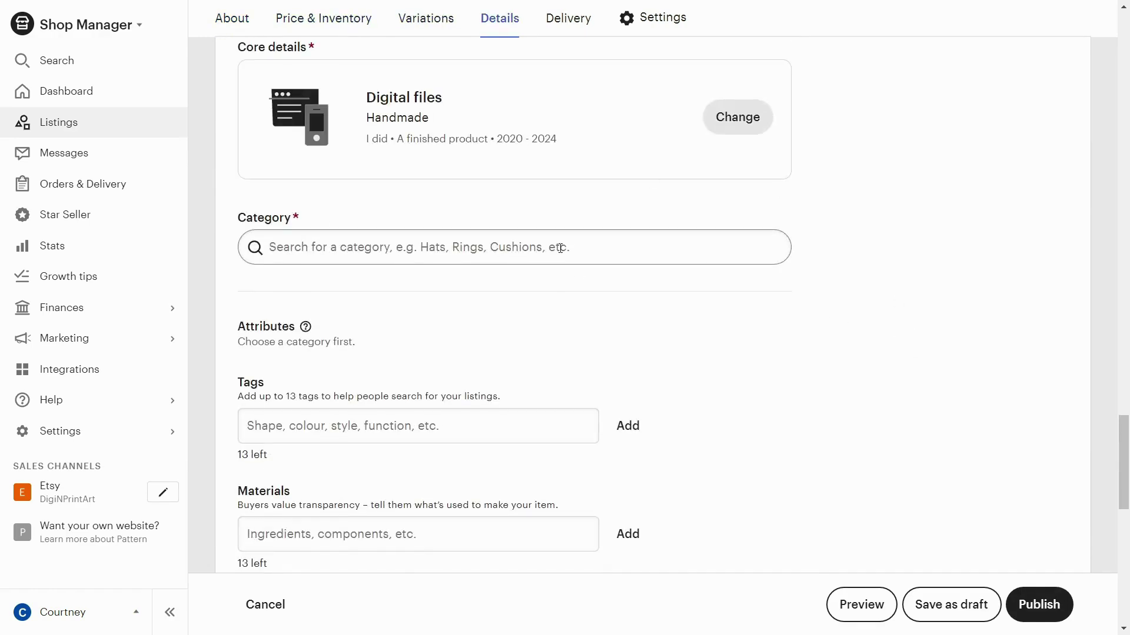
{"action": "left_click", "coordinate": [492, 252]}
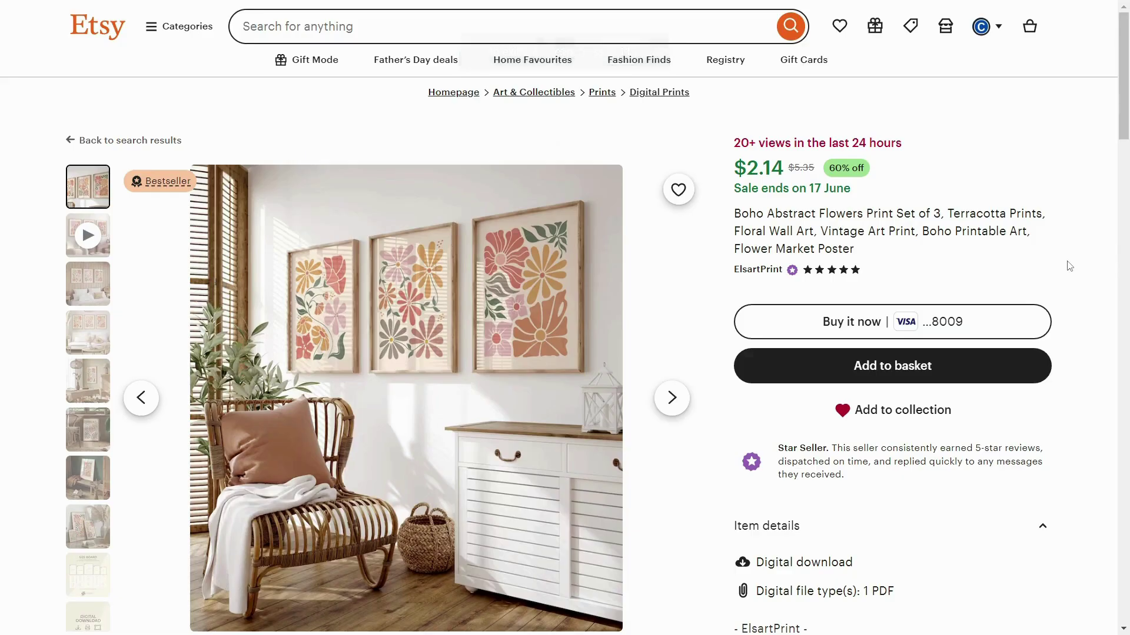
{"action": "scroll", "coordinate": [1077, 282], "scroll_direction": "down", "scroll_amount": 3}
{"action": "scroll", "coordinate": [1087, 298], "scroll_direction": "down", "scroll_amount": 15}
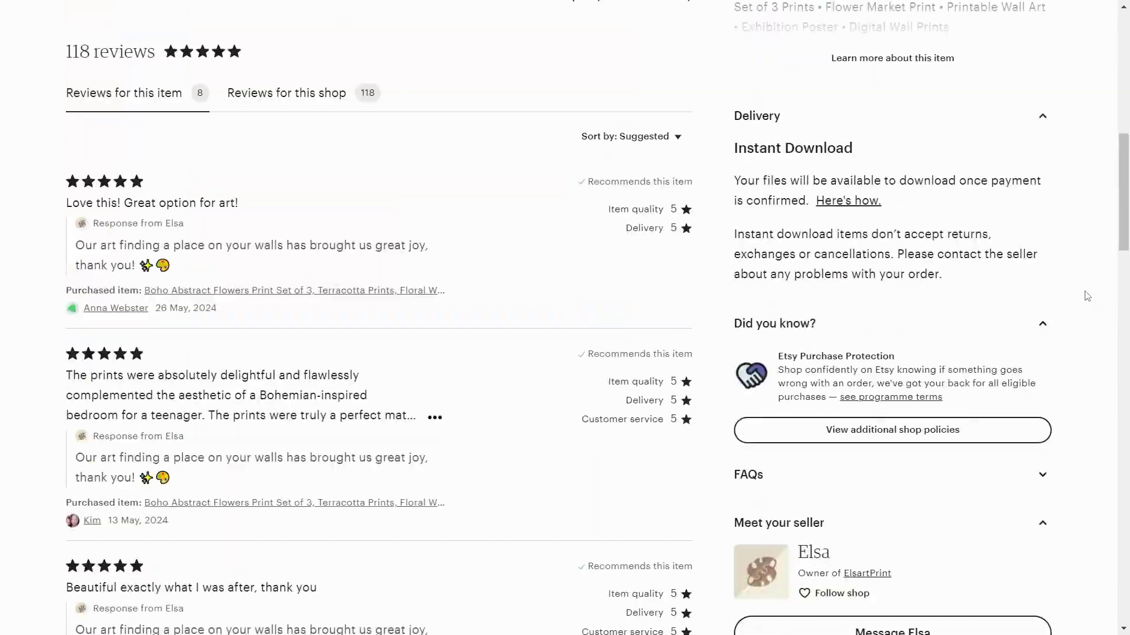
{"action": "scroll", "coordinate": [1083, 301], "scroll_direction": "down", "scroll_amount": 10}
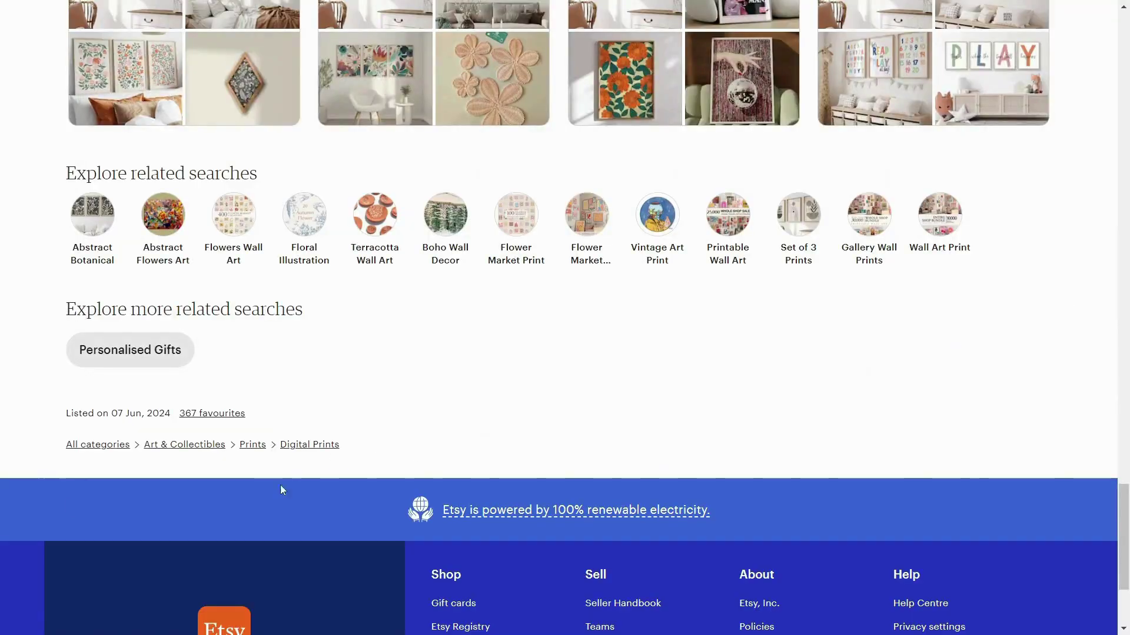
{"action": "left_click_drag", "start_coordinate": [378, 446], "coordinate": [295, 445]}
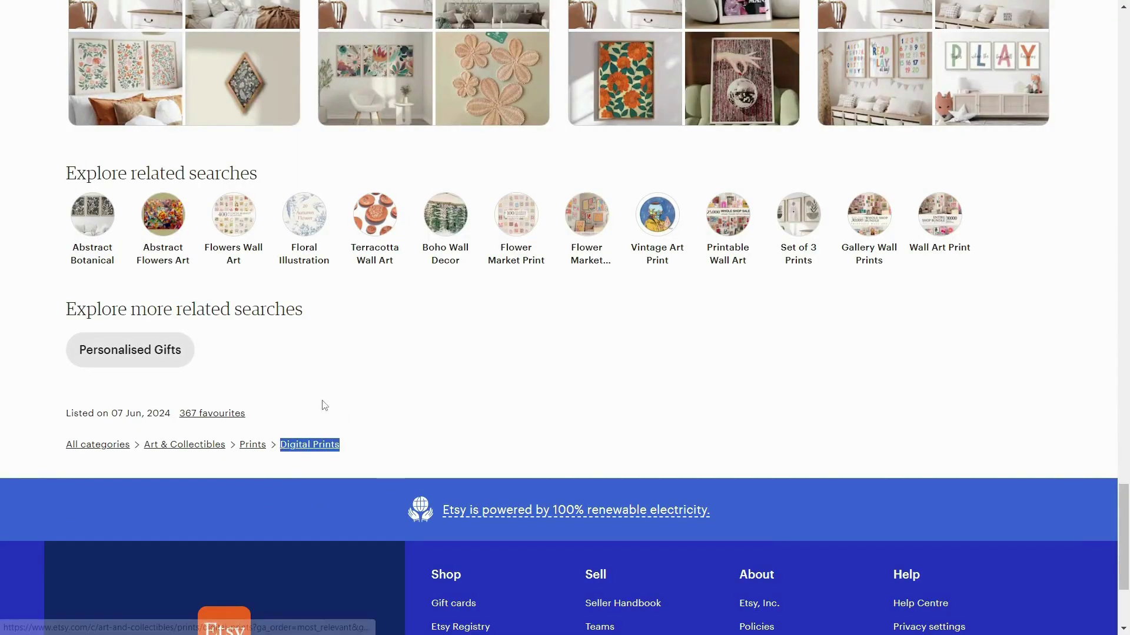
{"action": "left_click", "coordinate": [406, 445]}
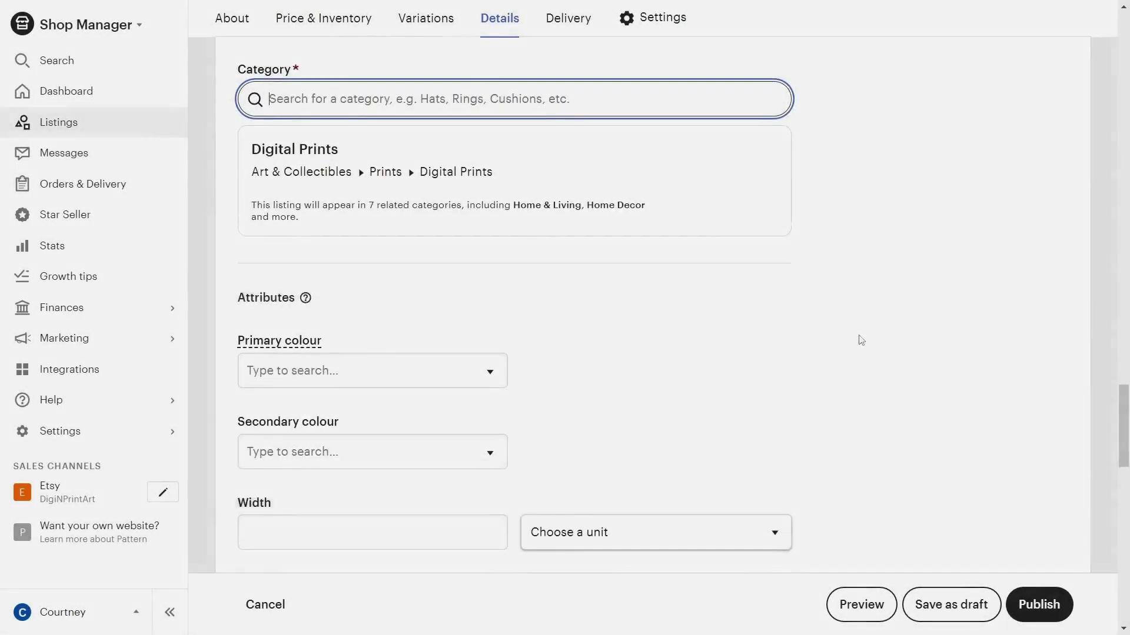
Add Boho Wall Art as the first search tag, leaving the colour, size and orientation attributes blank.
{"action": "scroll", "coordinate": [860, 338], "scroll_direction": "down", "scroll_amount": 2}
{"action": "scroll", "coordinate": [863, 337], "scroll_direction": "down", "scroll_amount": 6}
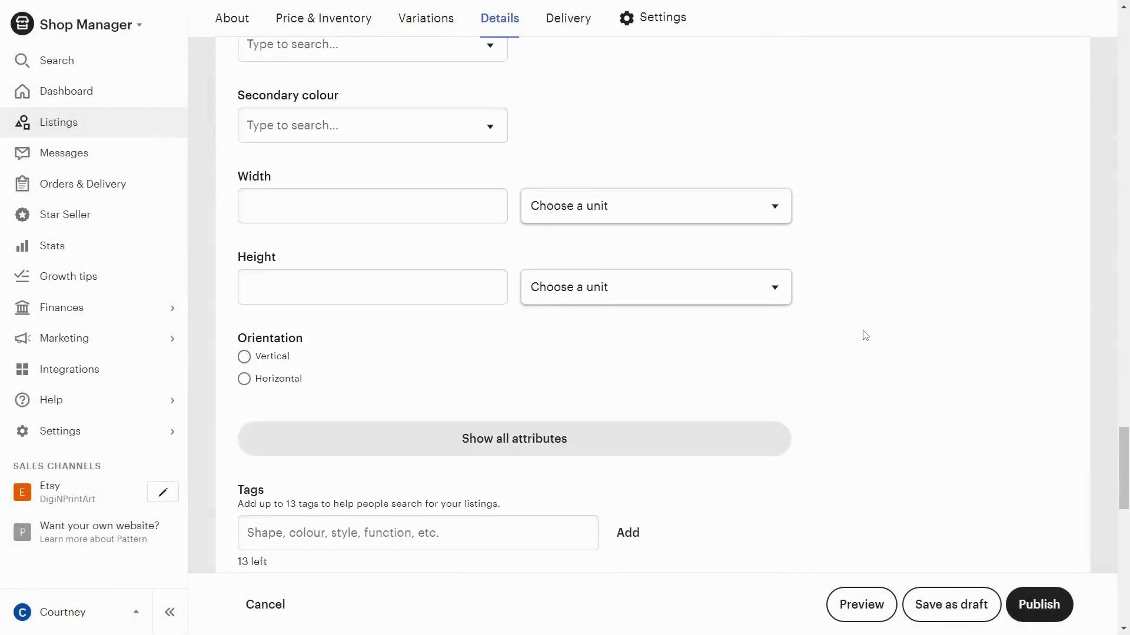
{"action": "scroll", "coordinate": [865, 336], "scroll_direction": "down", "scroll_amount": 1}
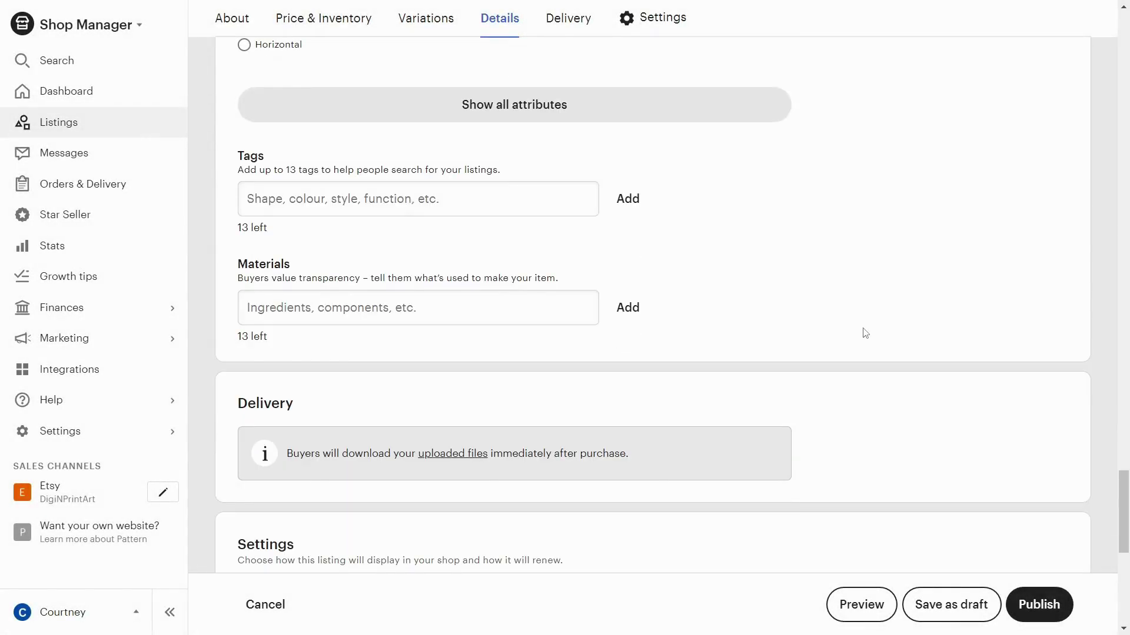
{"action": "left_click", "coordinate": [404, 198]}
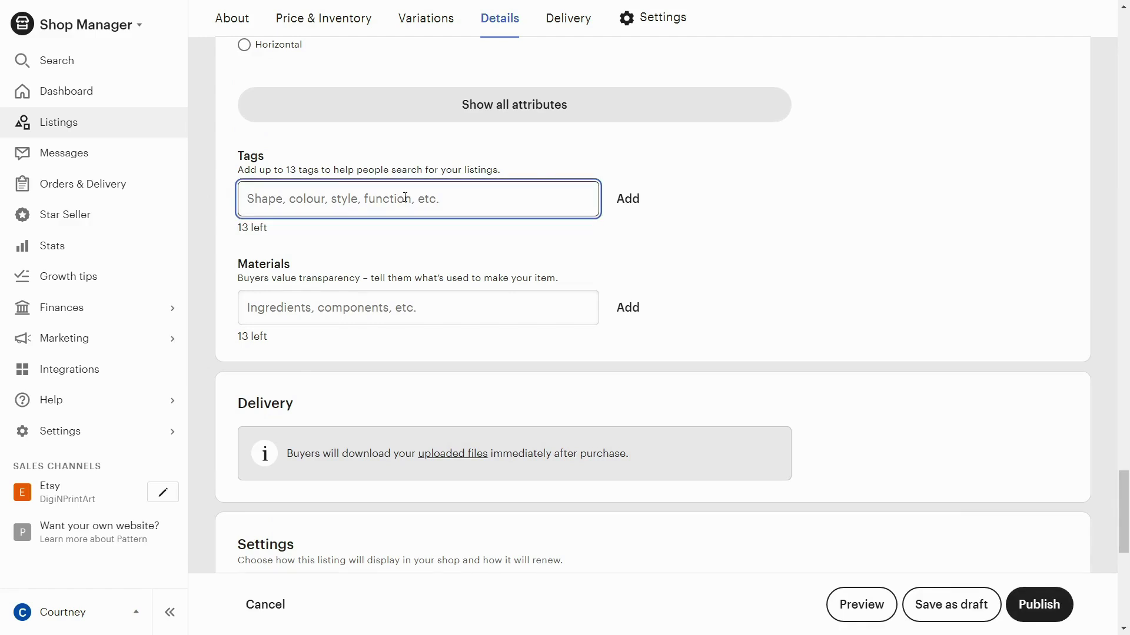
{"action": "scroll", "coordinate": [405, 197], "scroll_direction": "up", "scroll_amount": 2}
{"action": "type", "text": "Boh Wall Art"}
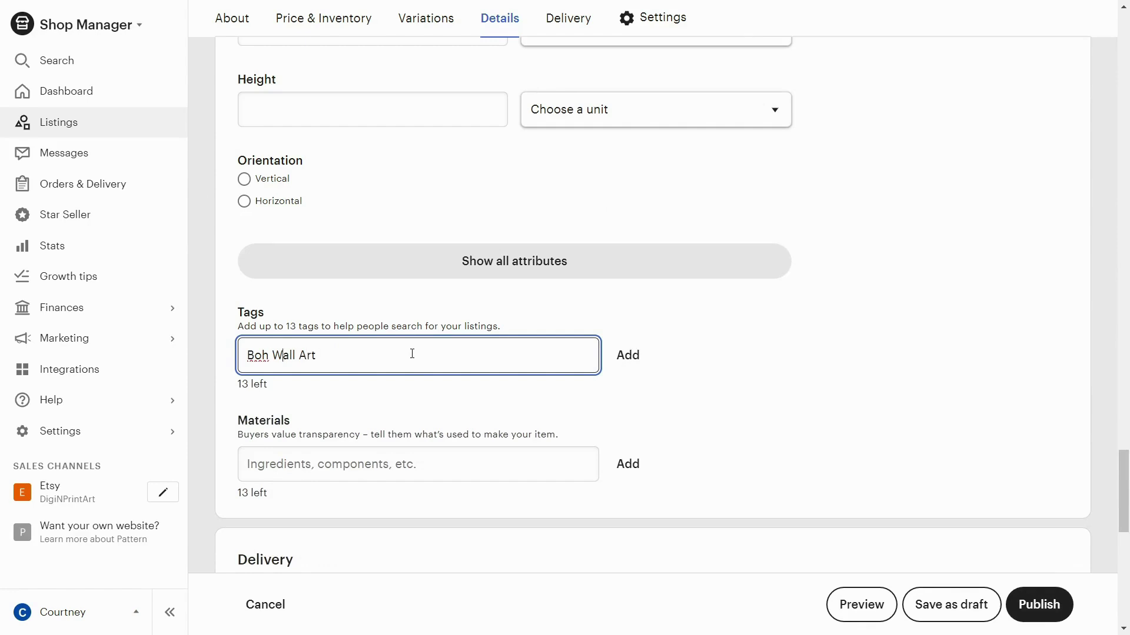
{"action": "key", "text": "Left"}
{"action": "key", "text": "Left"}
{"action": "type", "text": "o"}
{"action": "key", "text": "Return"}
Add the tags Boho Prints, Vintage, Minimal, Floral, Modern and Trendy Wall Art, Water color Wall art, Floral Prints, Trendy Prints and Home Decor.
{"action": "type", "text": "Boho Prints"}
{"action": "key", "text": "Return"}
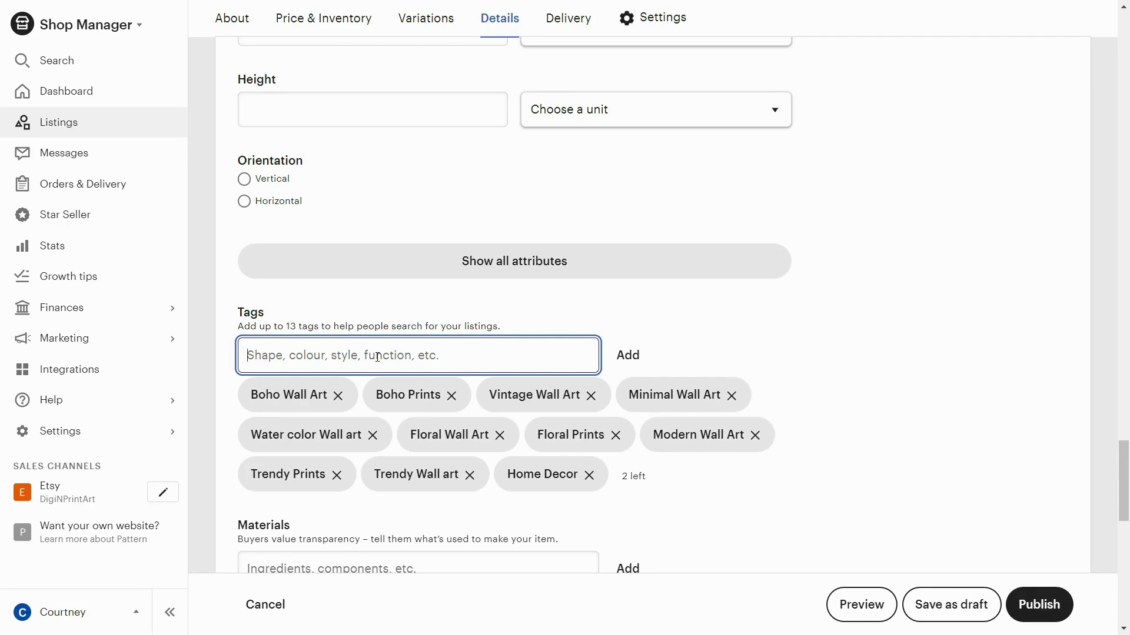
{"action": "left_click", "coordinate": [950, 455]}
Add JPG, PNG, PDF and RGB to the listing's materials.
{"action": "scroll", "coordinate": [949, 452], "scroll_direction": "down", "scroll_amount": 3}
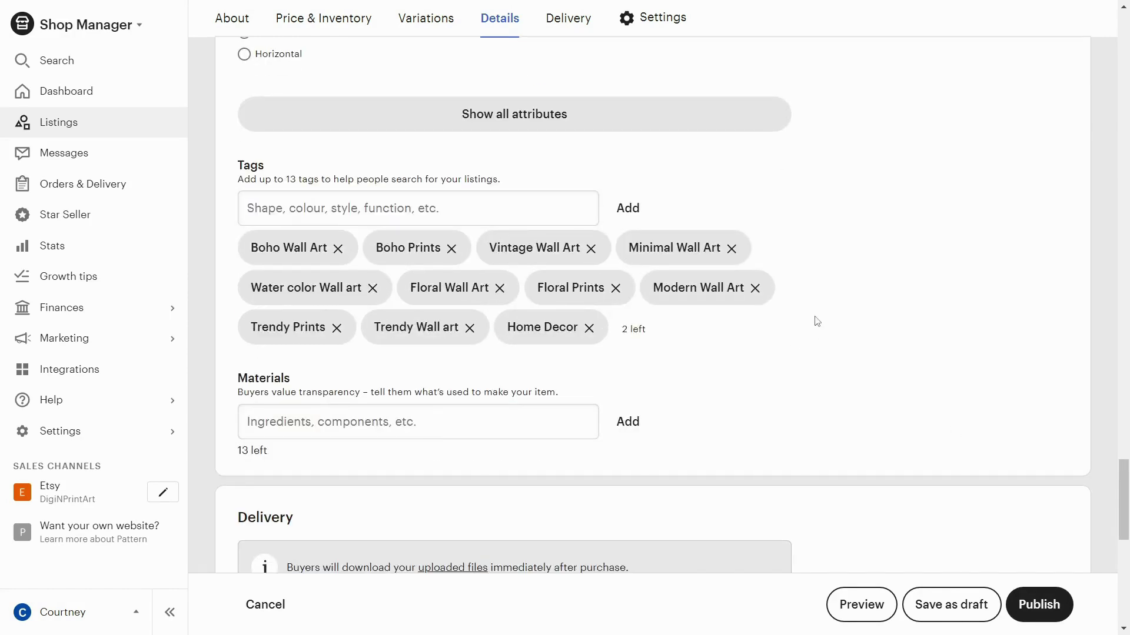
{"action": "scroll", "coordinate": [814, 306], "scroll_direction": "down", "scroll_amount": 3}
{"action": "left_click", "coordinate": [553, 271]}
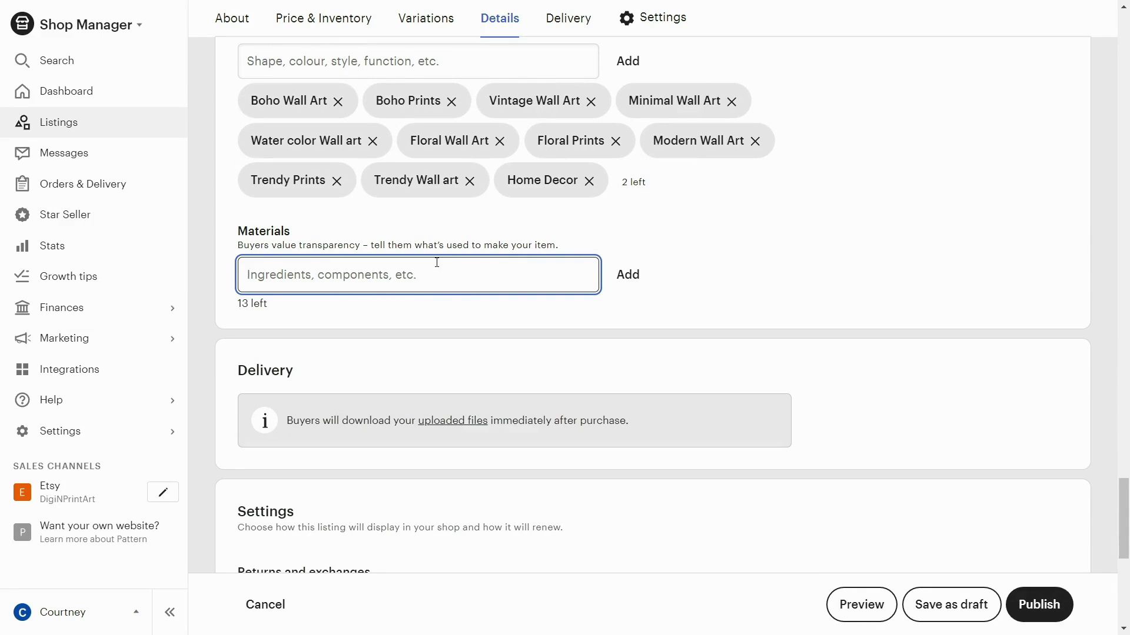
{"action": "type", "text": "JPG"}
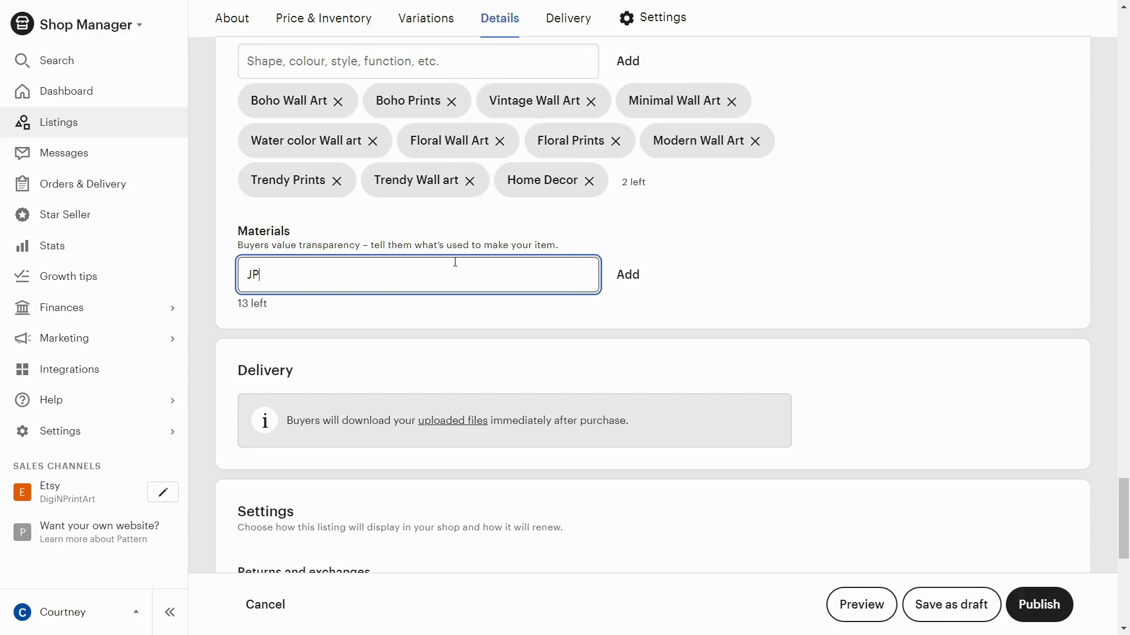
{"action": "key", "text": "Return"}
{"action": "type", "text": "PNG"}
{"action": "key", "text": "Return"}
{"action": "type", "text": "PD"}
{"action": "key", "text": "Return"}
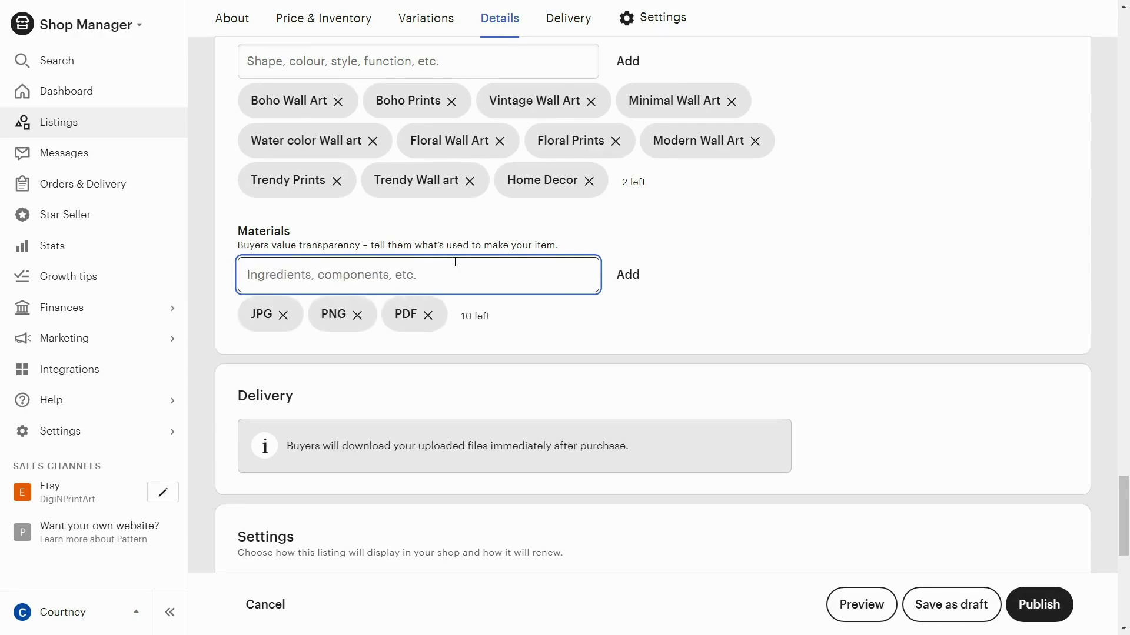
{"action": "type", "text": "RGB"}
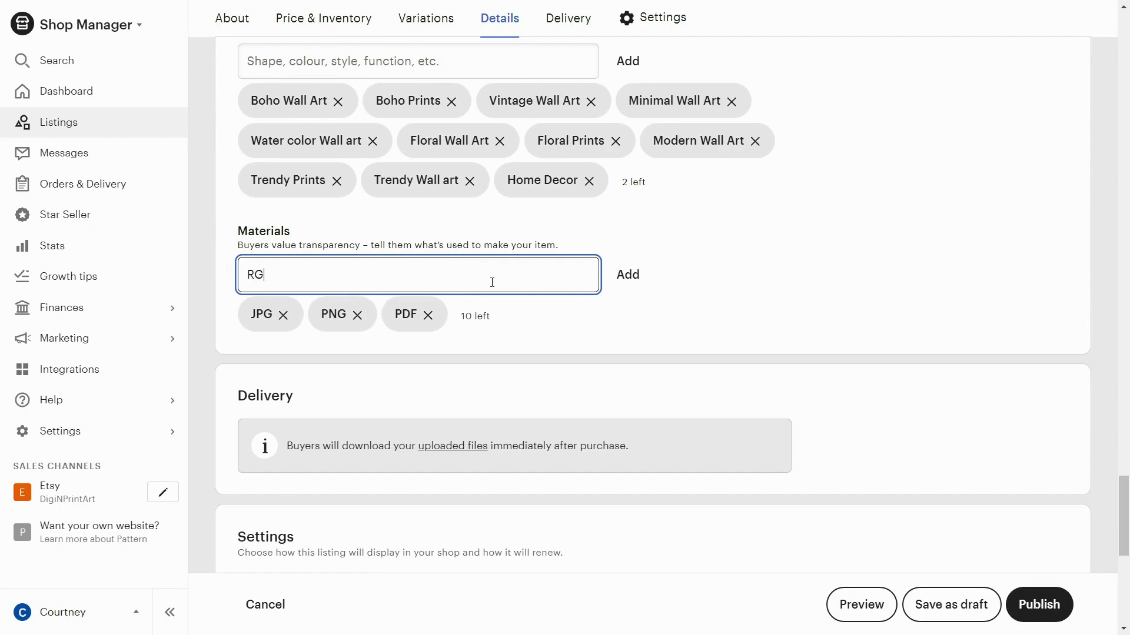
{"action": "key", "text": "Return"}
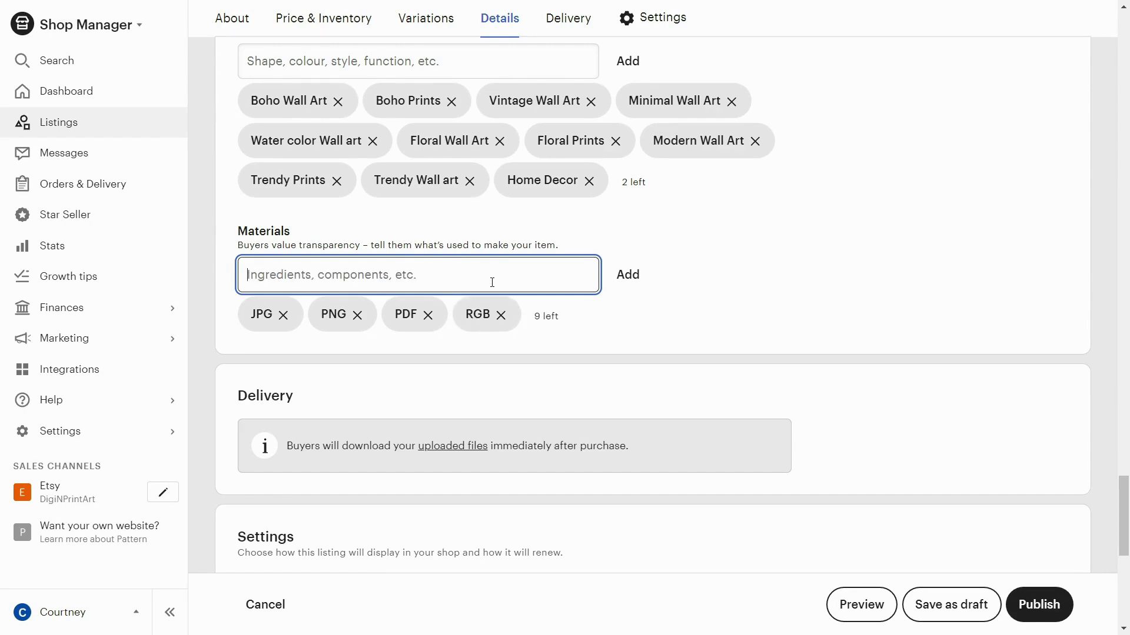
Add the paper sizes A5, A4 and A3 to the listing's materials.
{"action": "type", "text": "A5"}
{"action": "key", "text": "Return"}
{"action": "type", "text": "A4"}
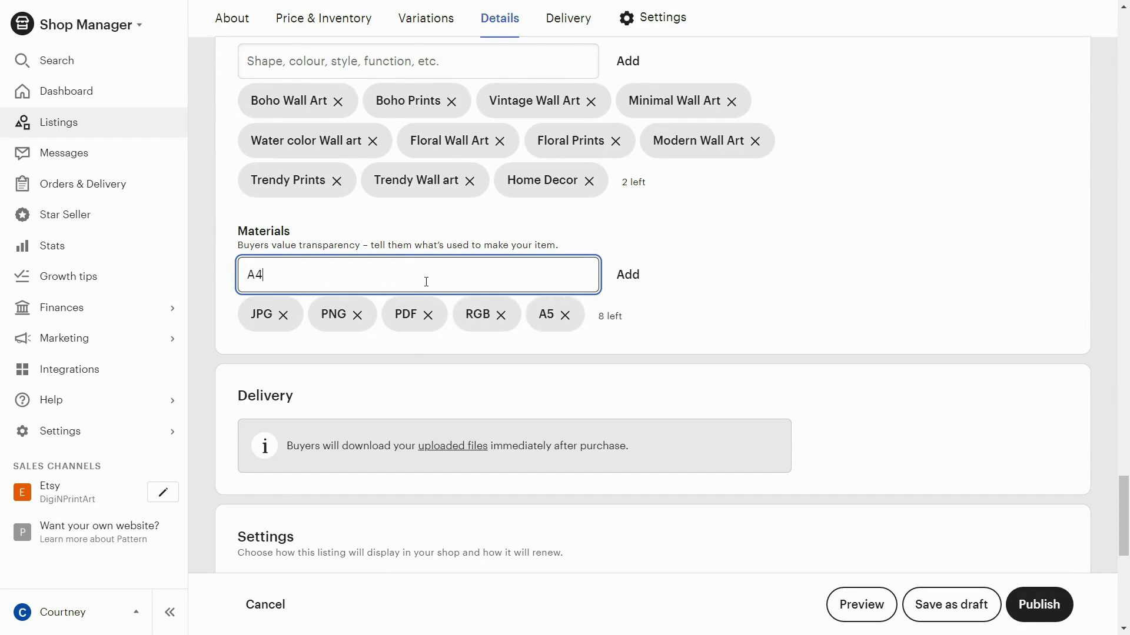
{"action": "key", "text": "Return"}
{"action": "type", "text": "A3"}
{"action": "key", "text": "Return"}
{"action": "left_click", "coordinate": [772, 290]}
Examine the delivery note for digital files and the listing settings, including the returns and exchanges policy.
{"action": "scroll", "coordinate": [853, 262], "scroll_direction": "down", "scroll_amount": 3}
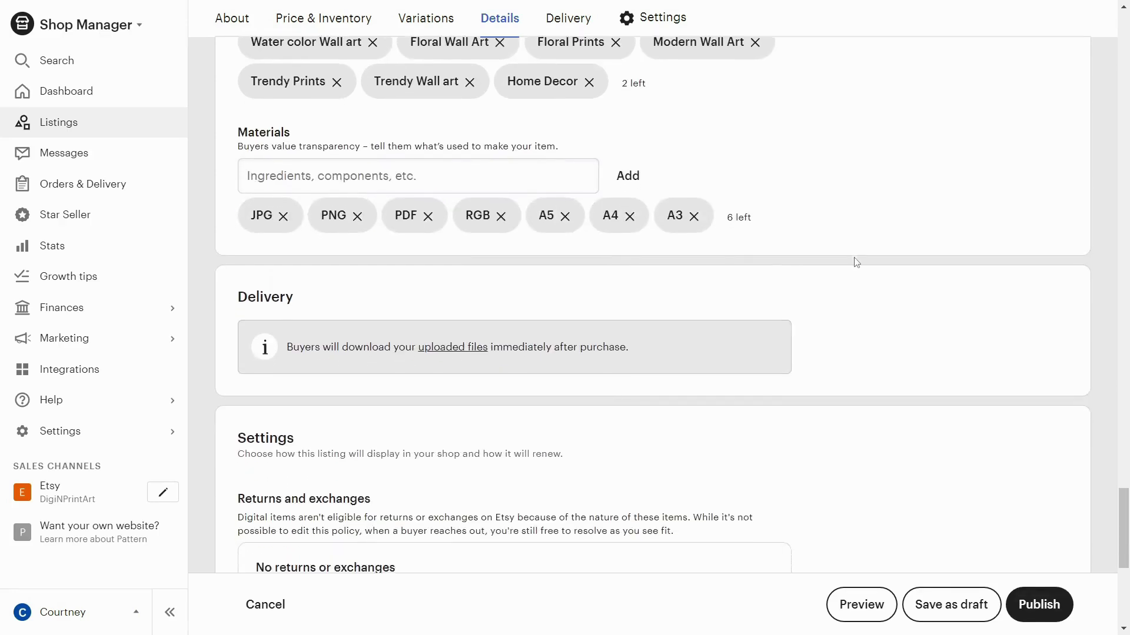
{"action": "scroll", "coordinate": [856, 262], "scroll_direction": "down", "scroll_amount": 3}
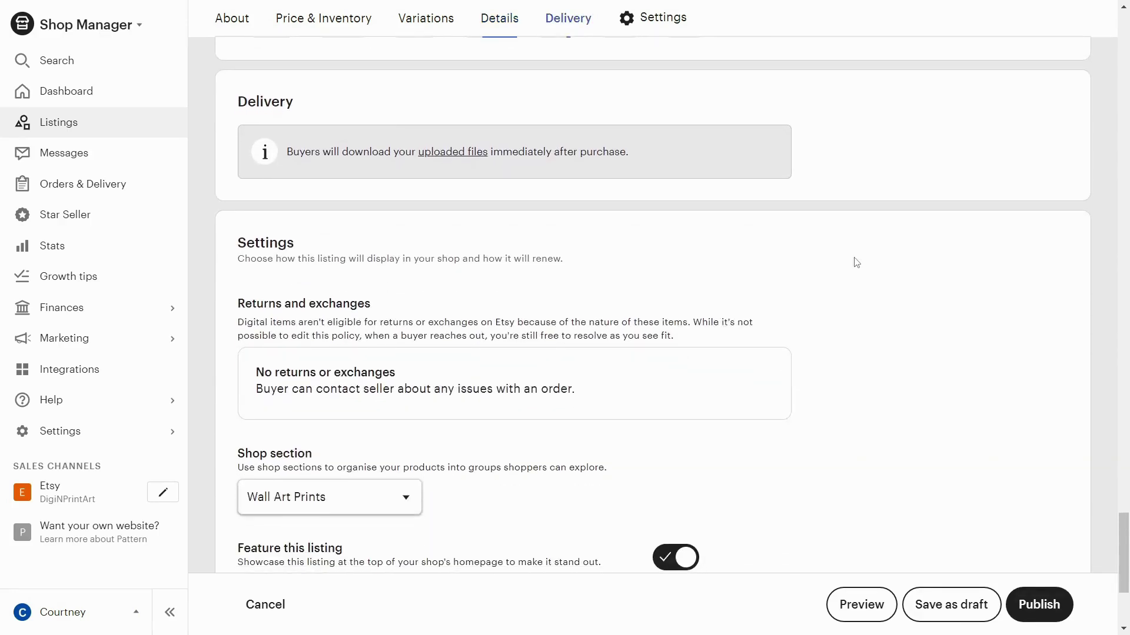
{"action": "left_click_drag", "start_coordinate": [293, 147], "coordinate": [669, 153]}
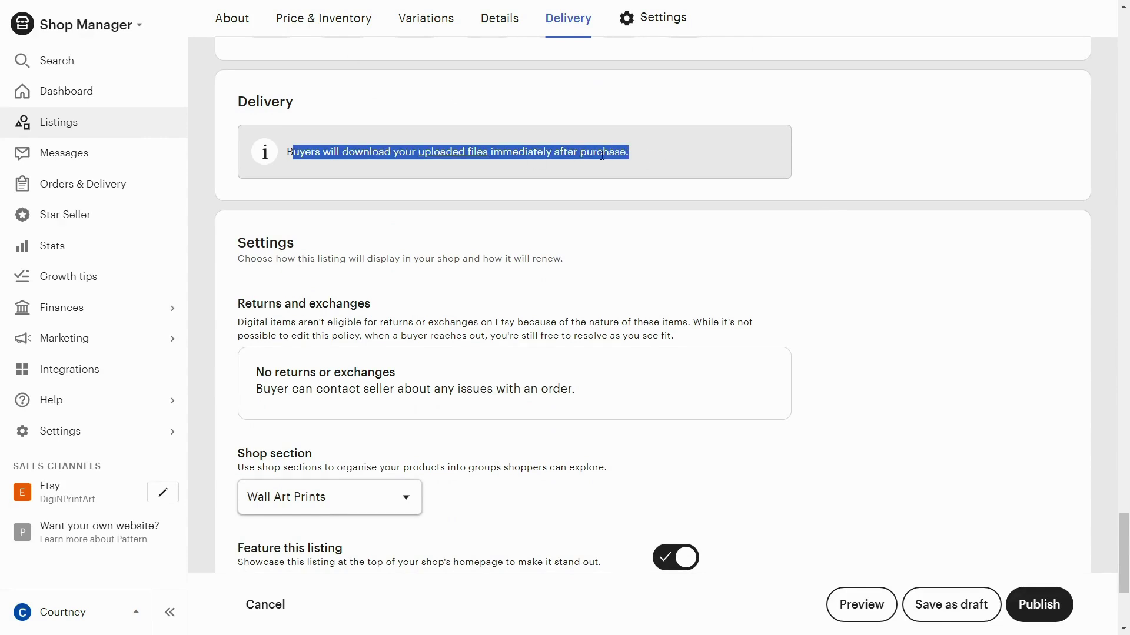
{"action": "scroll", "coordinate": [882, 232], "scroll_direction": "down", "scroll_amount": 5}
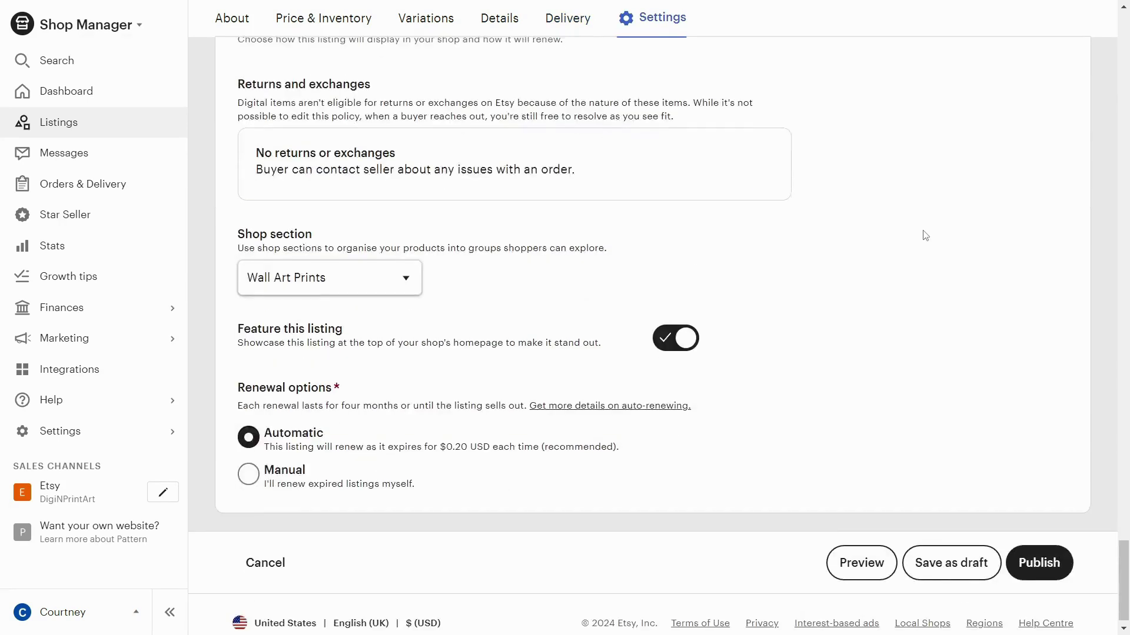
{"action": "scroll", "coordinate": [906, 303], "scroll_direction": "up", "scroll_amount": 1}
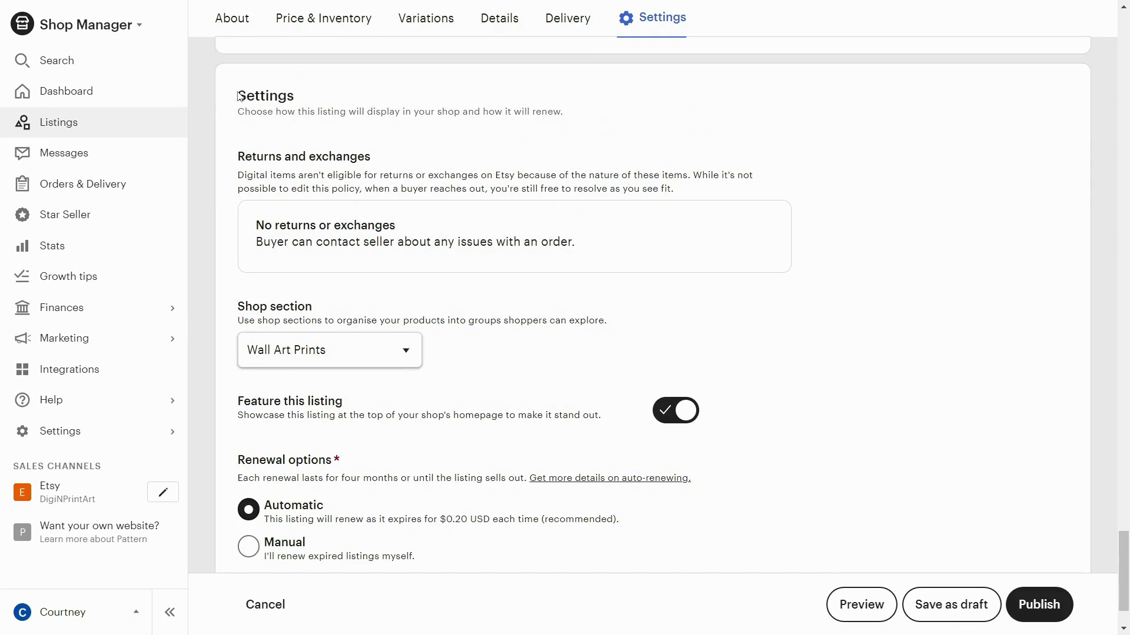
{"action": "left_click_drag", "start_coordinate": [238, 93], "coordinate": [347, 110]}
{"action": "left_click_drag", "start_coordinate": [245, 94], "coordinate": [530, 126]}
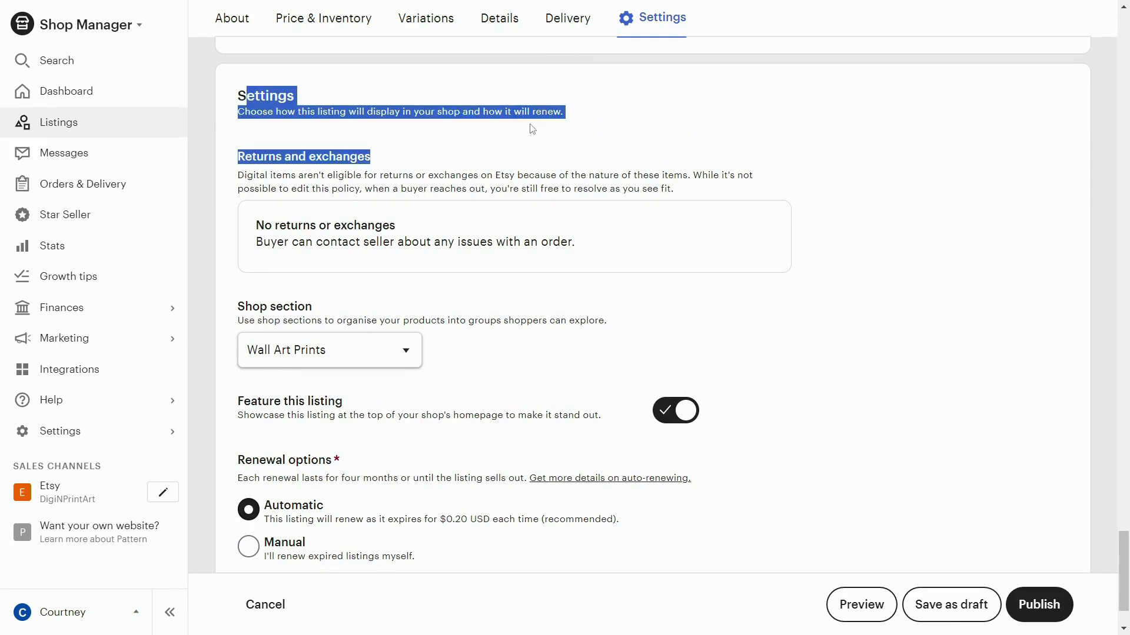
{"action": "left_click", "coordinate": [609, 156]}
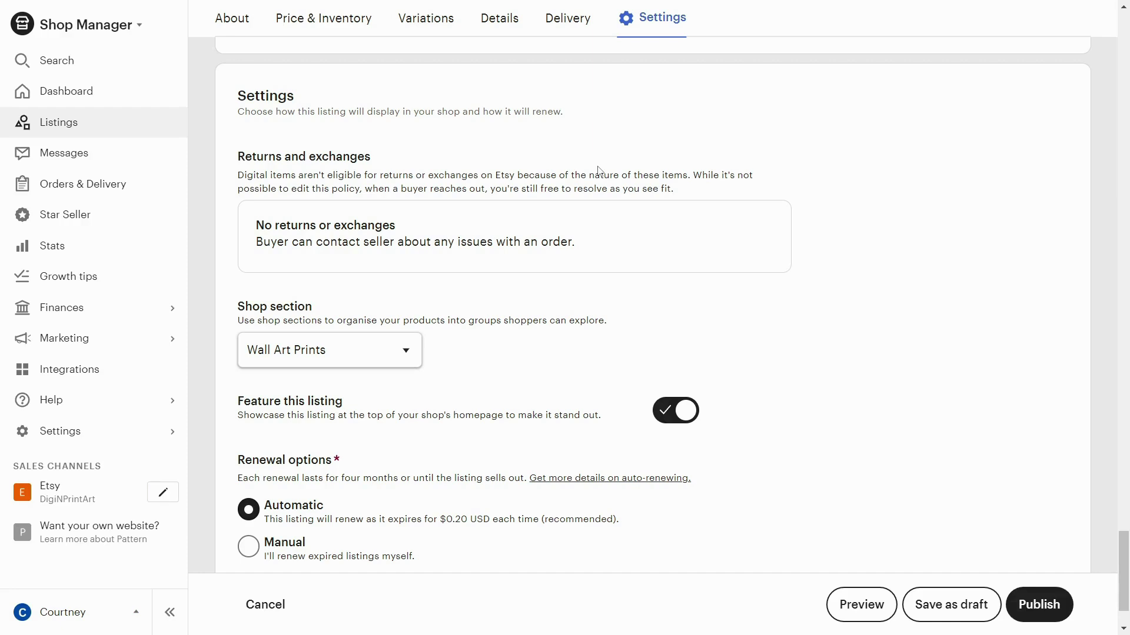
Choose Wall Art Prints as the listing's shop section.
{"action": "scroll", "coordinate": [599, 170], "scroll_direction": "down", "scroll_amount": 2}
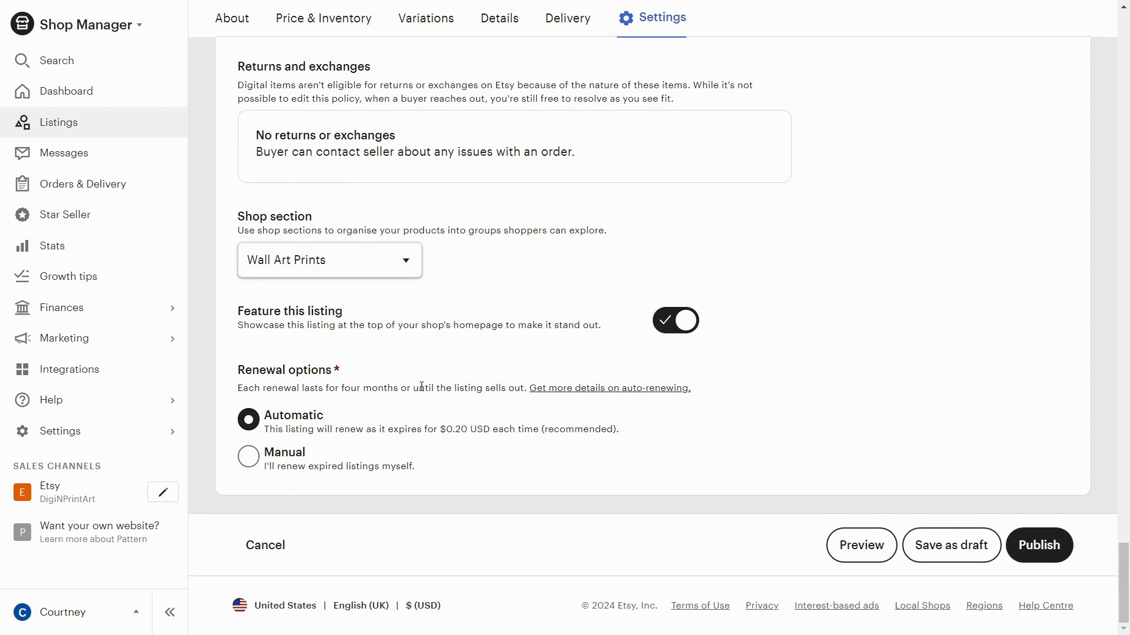
{"action": "left_click", "coordinate": [377, 259]}
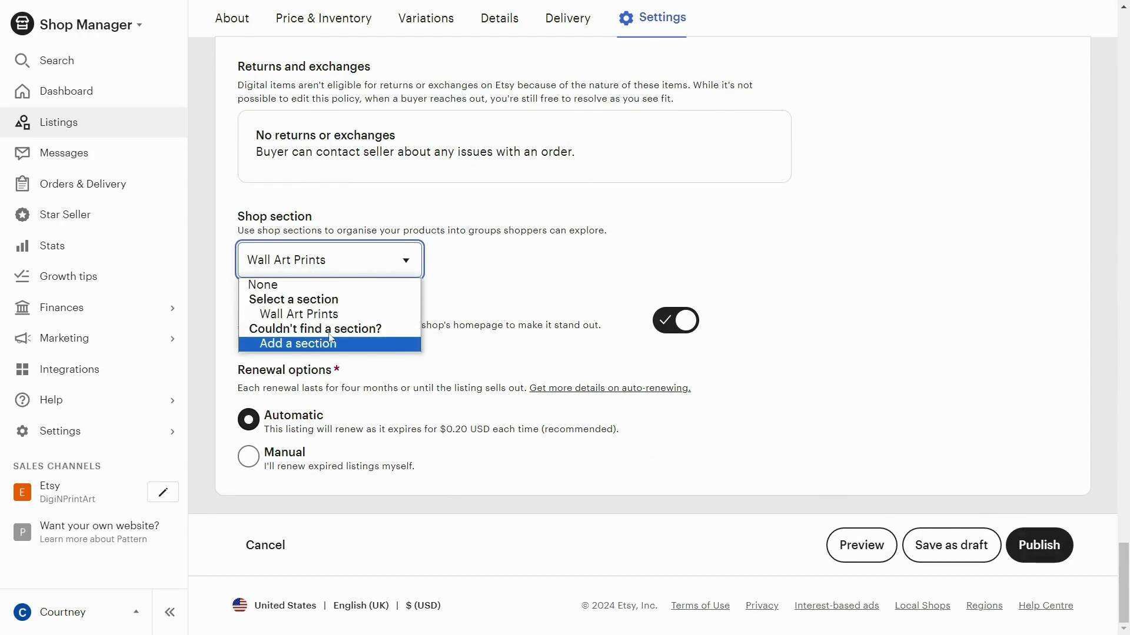
{"action": "left_click", "coordinate": [273, 314]}
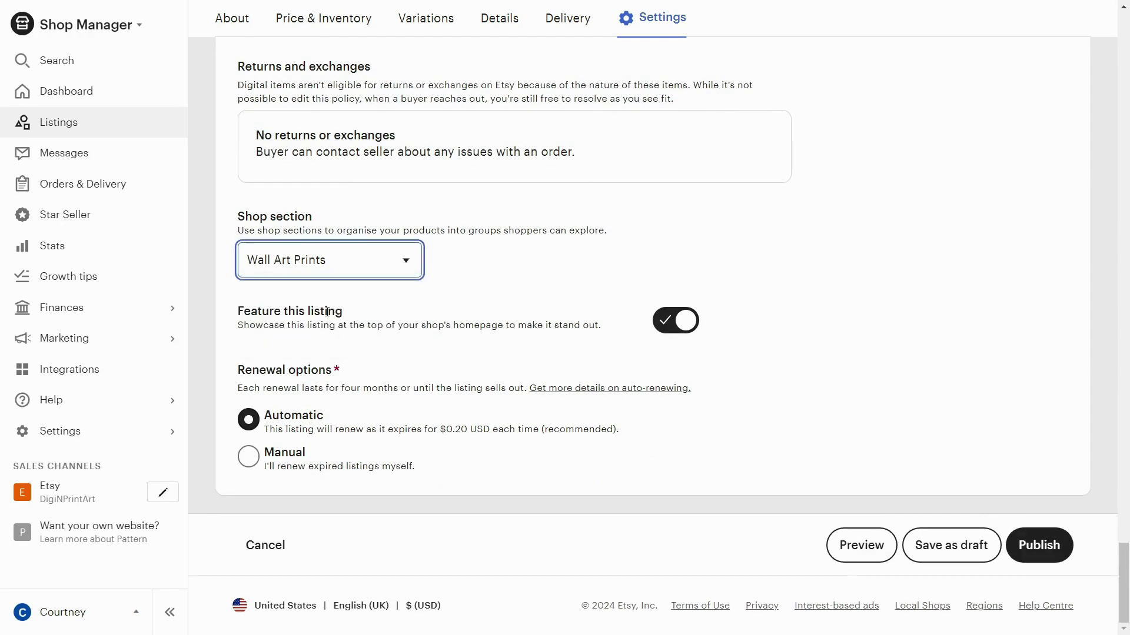
{"action": "left_click", "coordinate": [438, 289]}
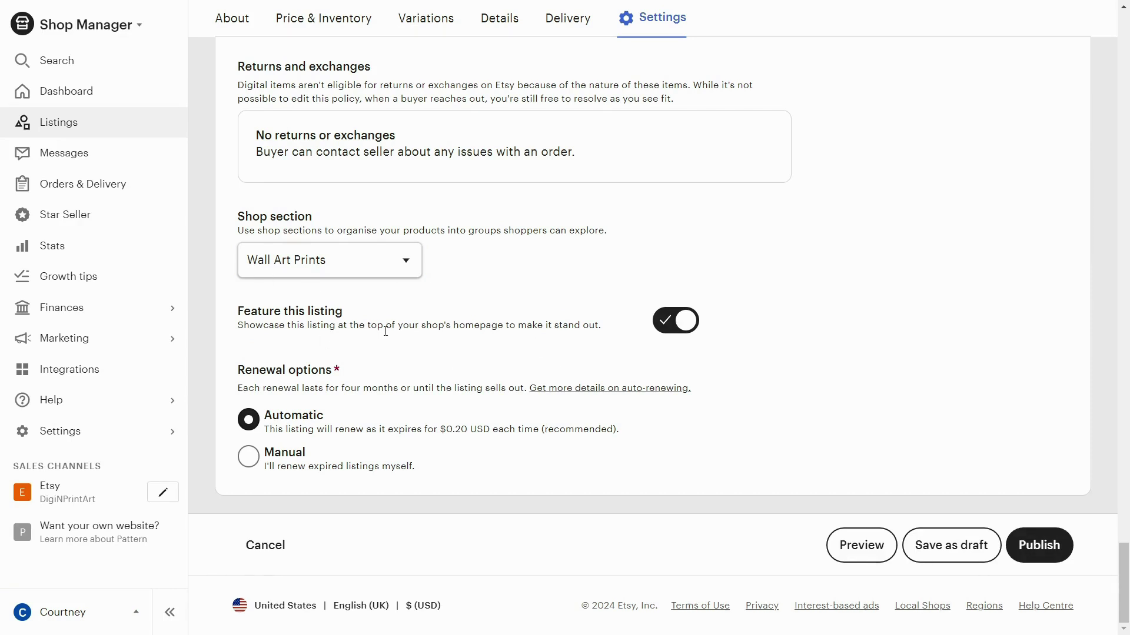
Turn on featuring of the listing in the shop and set its renewal option to Automatic.
{"action": "left_click", "coordinate": [682, 329]}
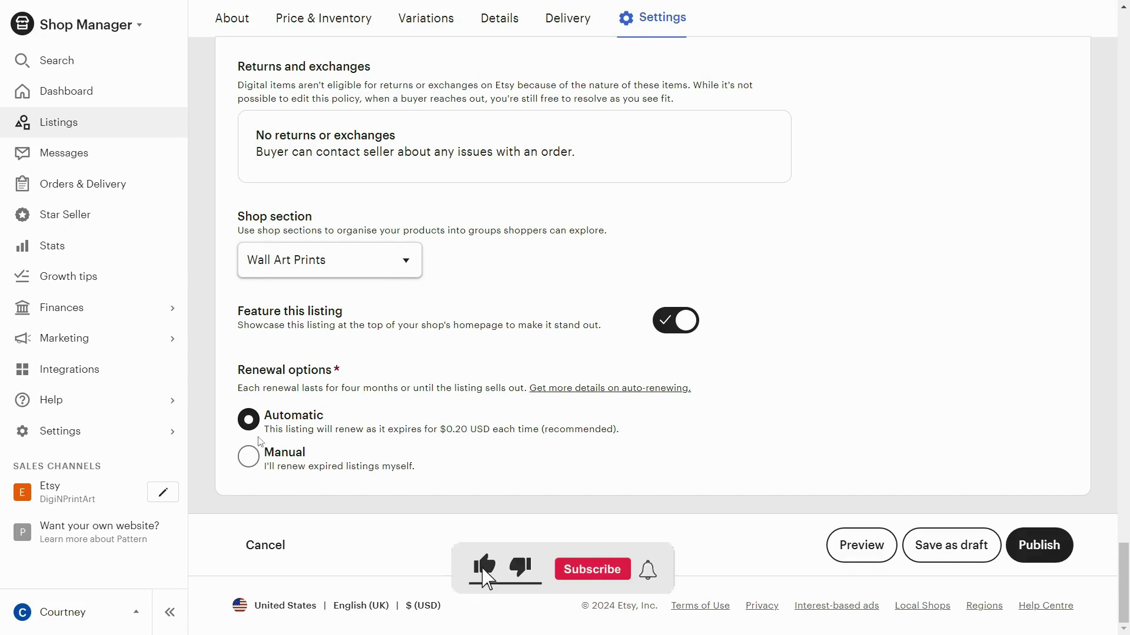
{"action": "double_click", "coordinate": [268, 416]}
{"action": "left_click", "coordinate": [258, 418]}
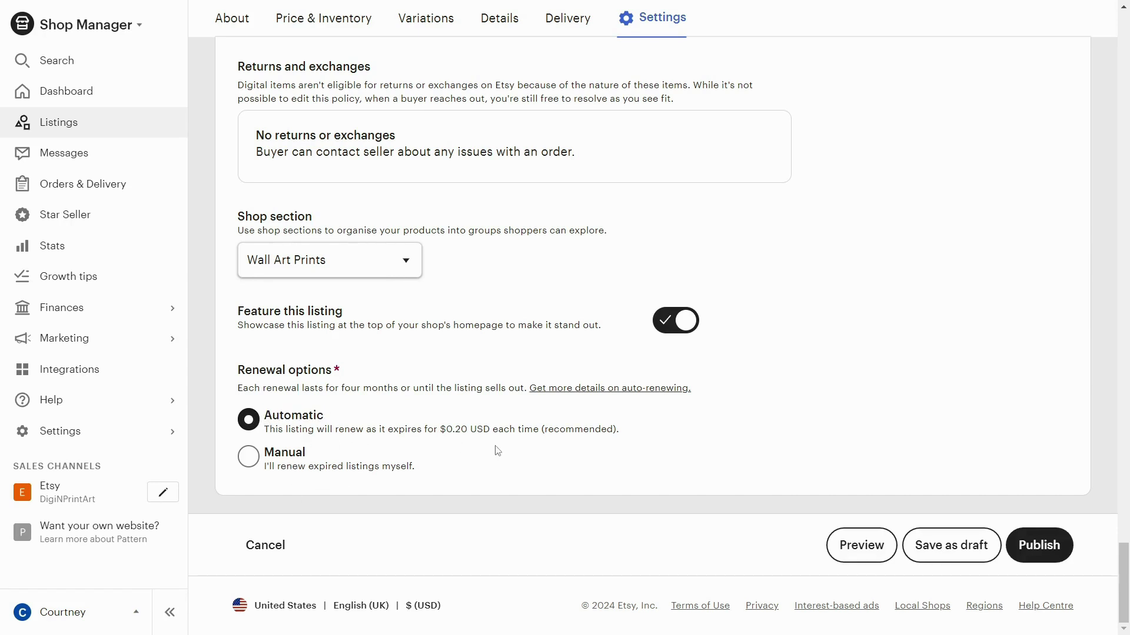
Review the completed listing form from the title through the digital files to the settings, and publish the listing.
{"action": "scroll", "coordinate": [552, 429], "scroll_direction": "up", "scroll_amount": 15}
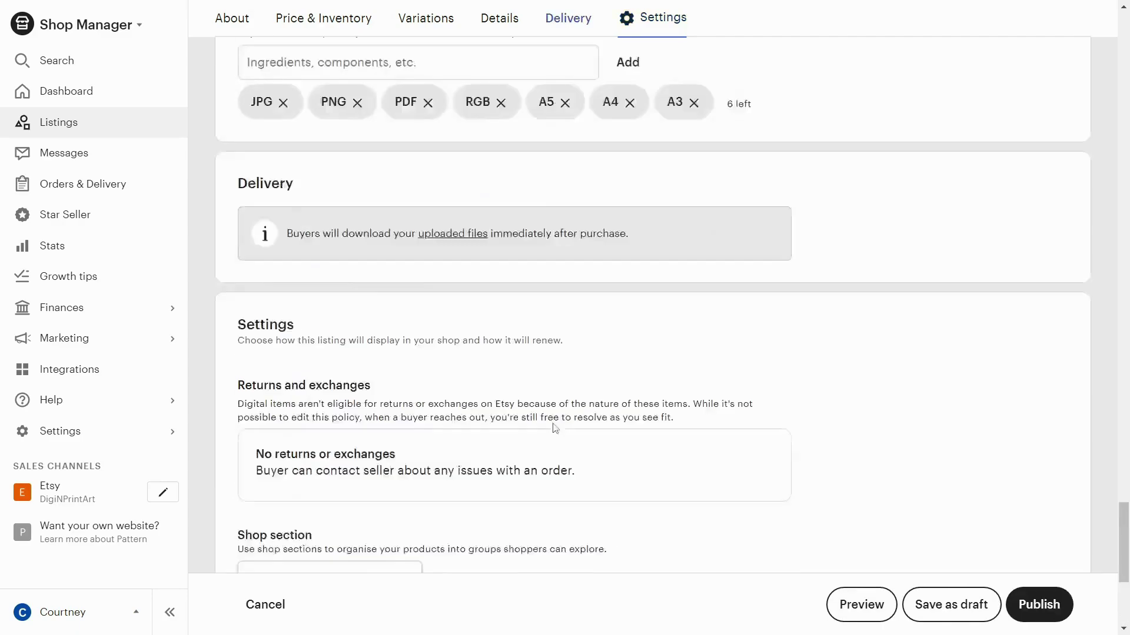
{"action": "scroll", "coordinate": [555, 427], "scroll_direction": "up", "scroll_amount": 15}
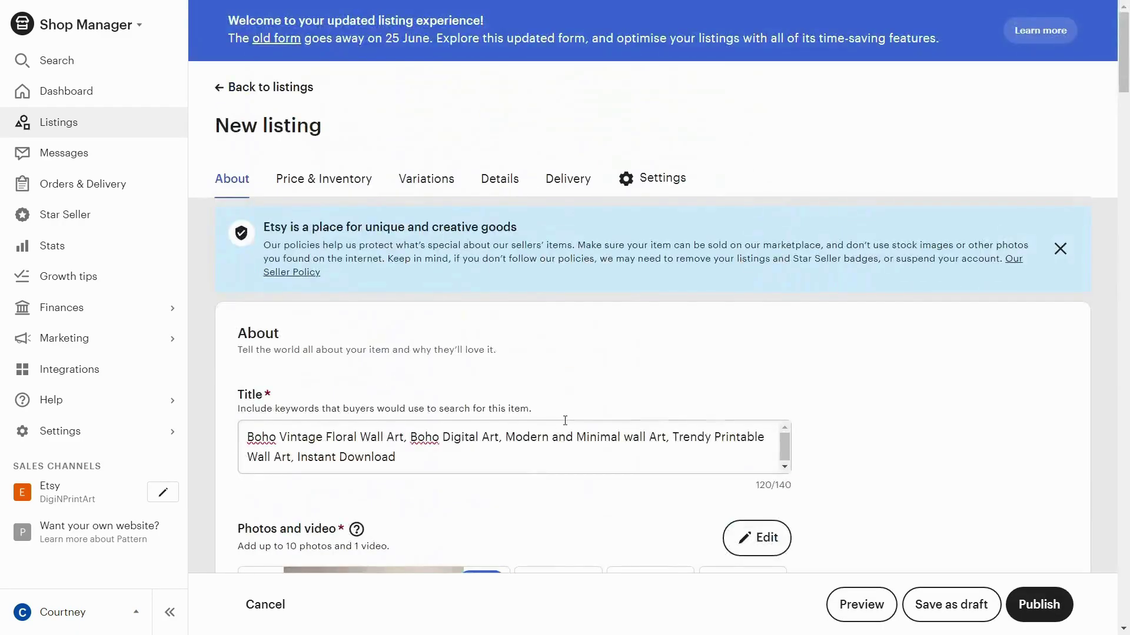
{"action": "scroll", "coordinate": [312, 345], "scroll_direction": "down", "scroll_amount": 15}
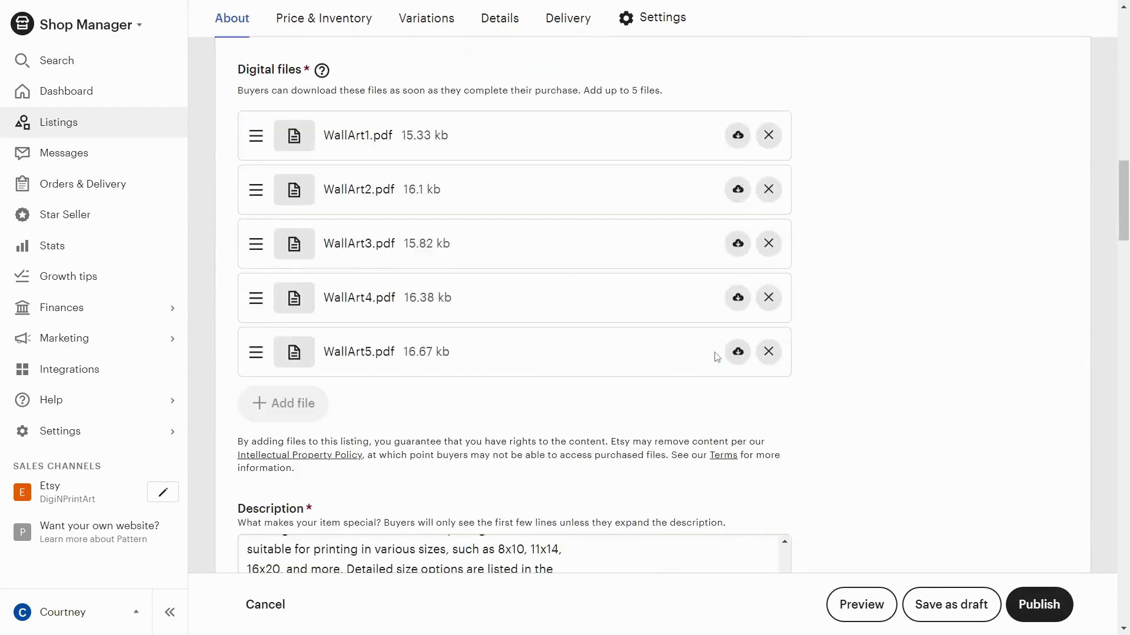
{"action": "scroll", "coordinate": [696, 318], "scroll_direction": "down", "scroll_amount": 20}
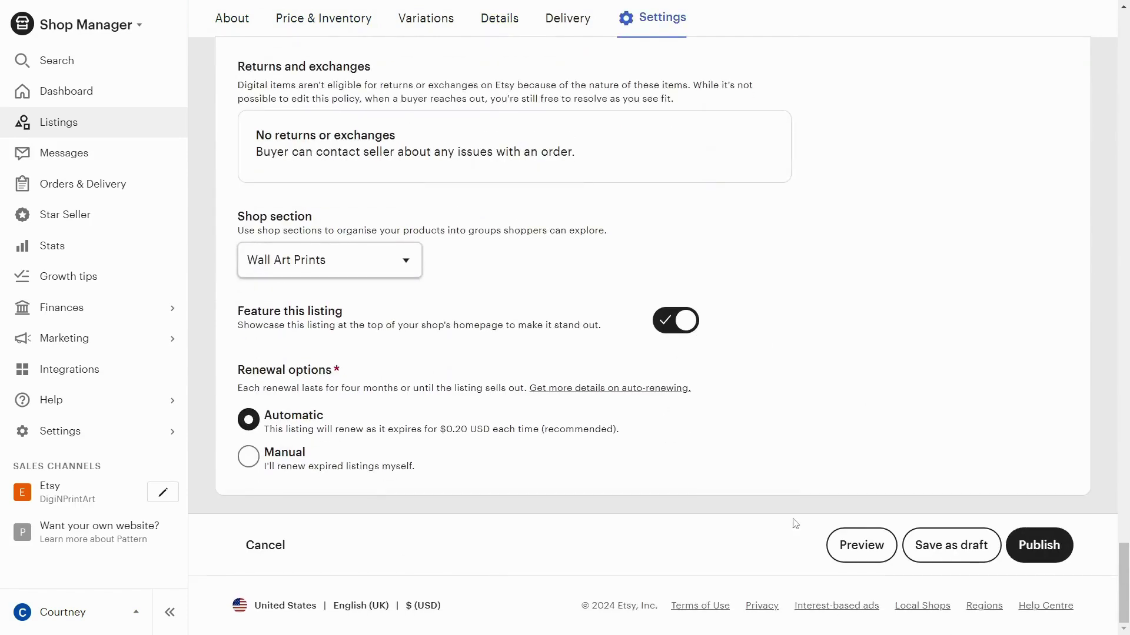
{"action": "left_click", "coordinate": [1031, 539]}
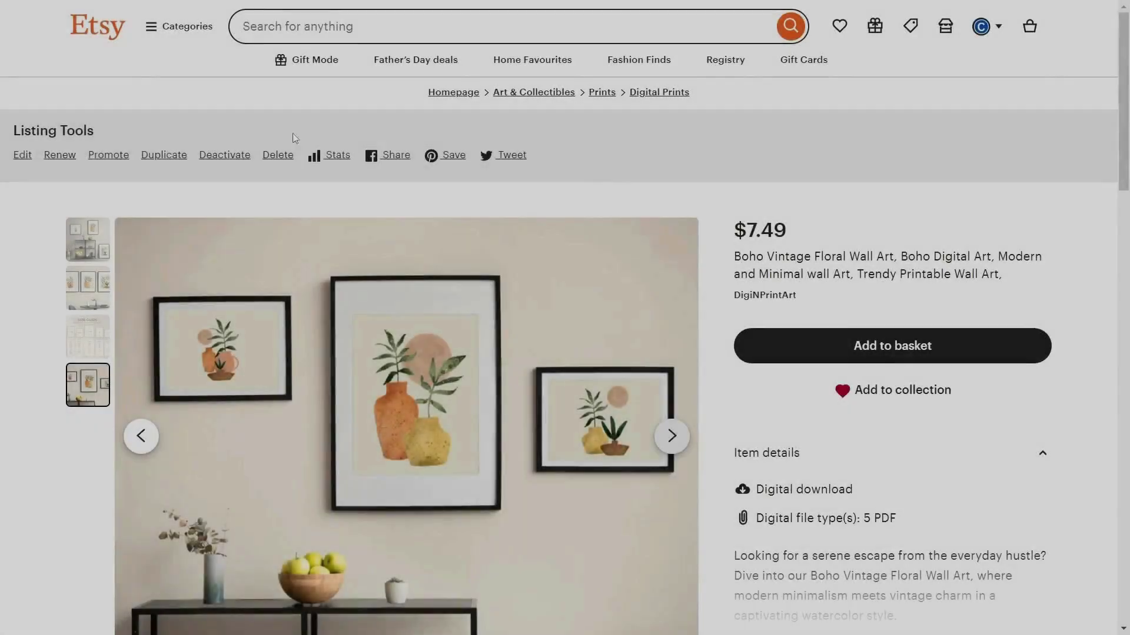
Examine the published listing page, expanding the full item description and reading through its size guide and included items.
{"action": "scroll", "coordinate": [859, 515], "scroll_direction": "down", "scroll_amount": 3}
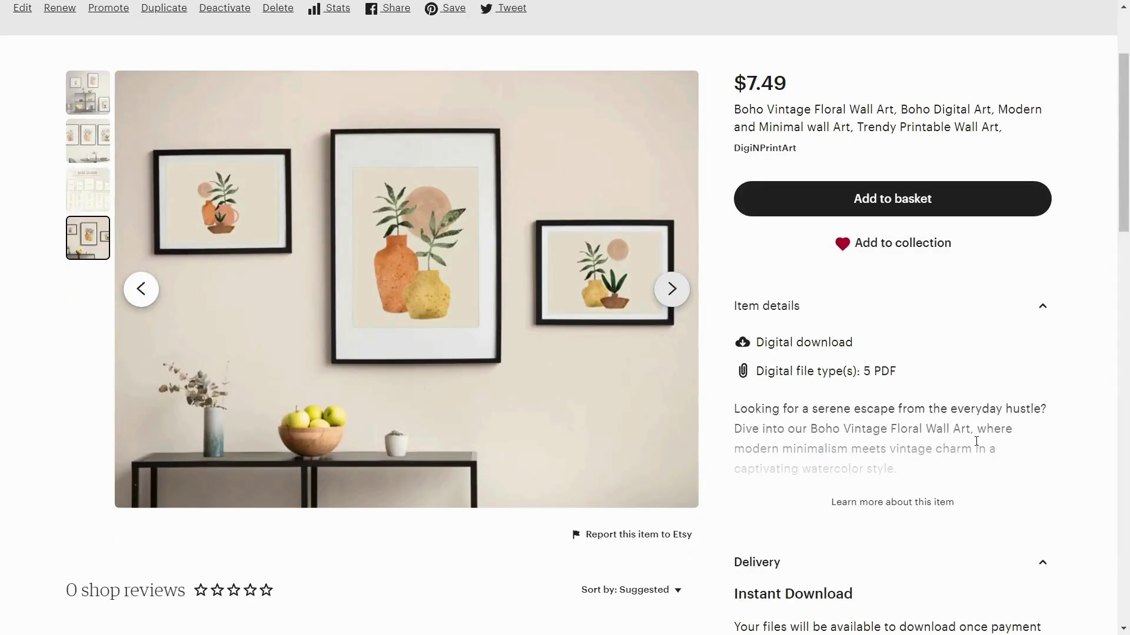
{"action": "left_click", "coordinate": [941, 498]}
{"action": "scroll", "coordinate": [940, 498], "scroll_direction": "down", "scroll_amount": 15}
{"action": "scroll", "coordinate": [839, 448], "scroll_direction": "up", "scroll_amount": 7}
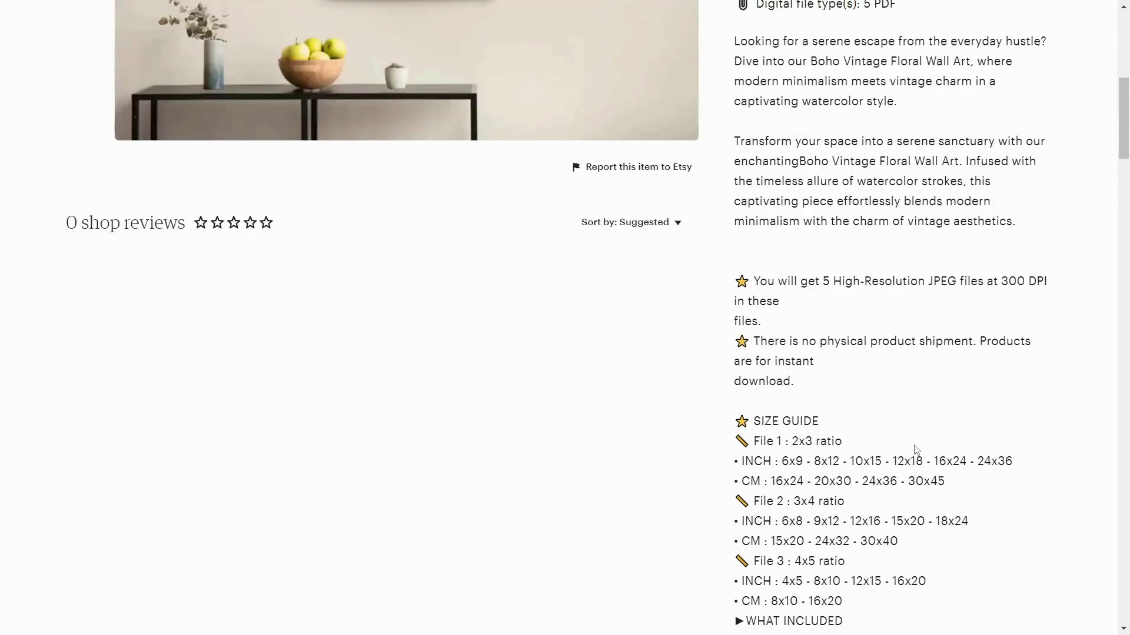
{"action": "scroll", "coordinate": [928, 398], "scroll_direction": "down", "scroll_amount": 5}
{"action": "scroll", "coordinate": [929, 398], "scroll_direction": "up", "scroll_amount": 11}
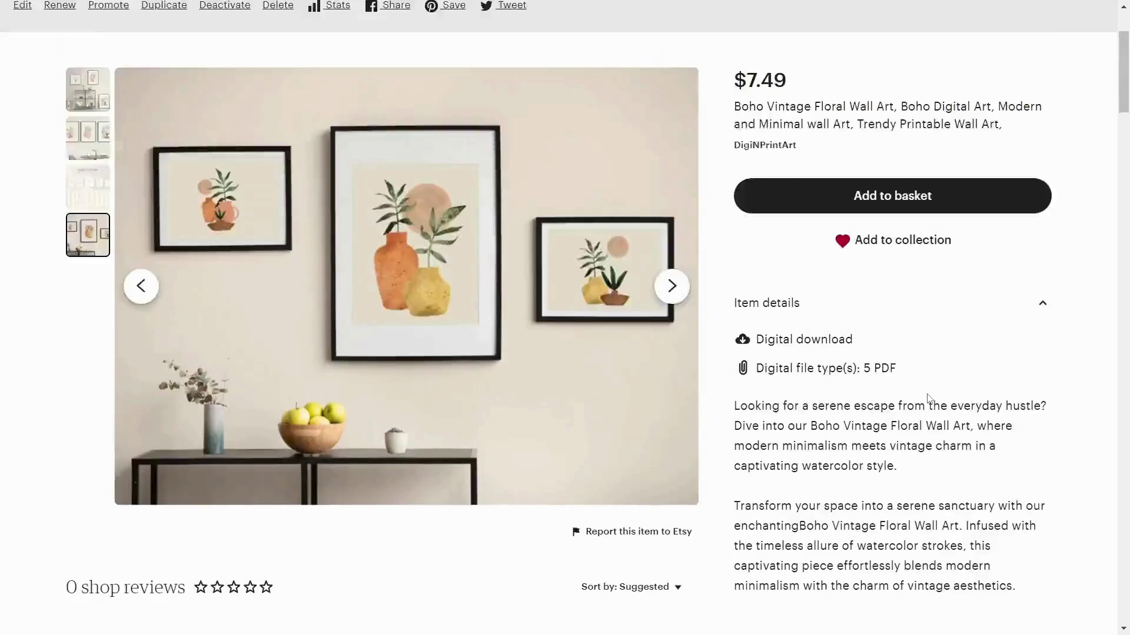
{"action": "scroll", "coordinate": [928, 398], "scroll_direction": "up", "scroll_amount": 2}
{"action": "scroll", "coordinate": [948, 435], "scroll_direction": "down", "scroll_amount": 1}
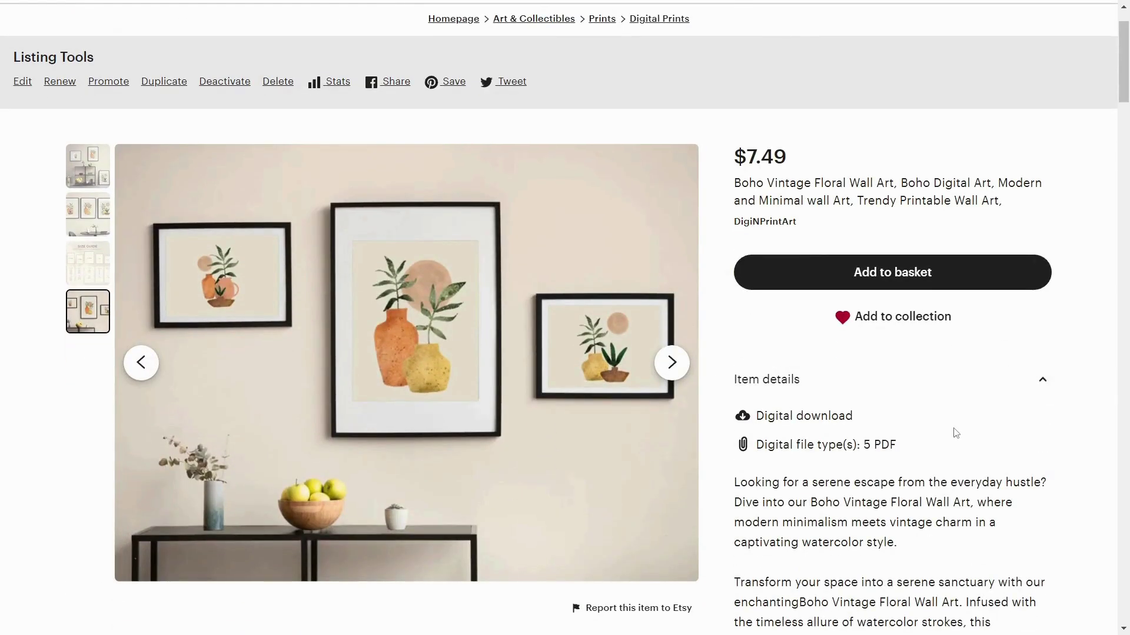